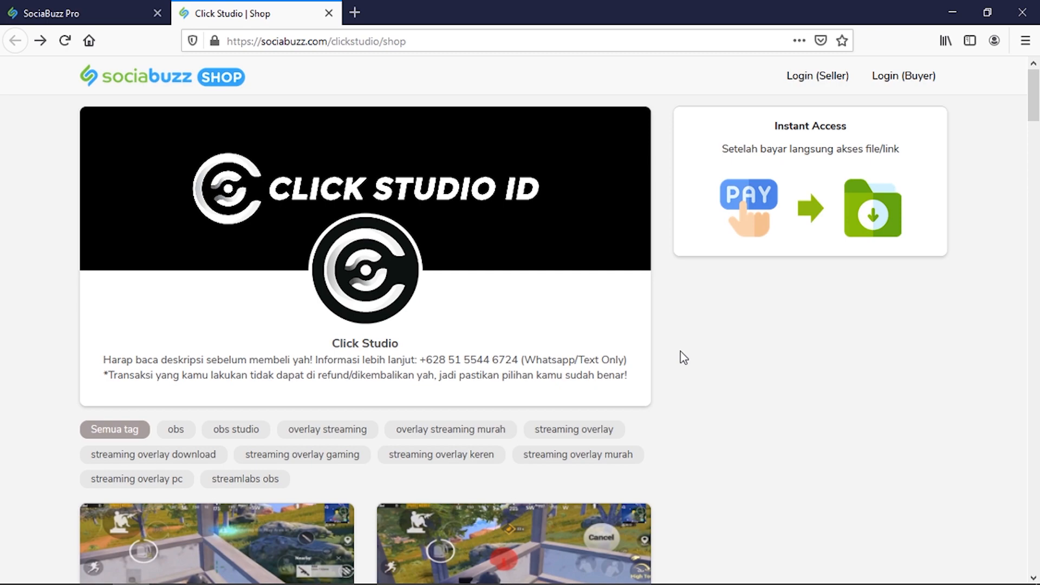
# Step: Find the [006] streaming overlay in the Click Studio shop and open its Beli Sekarang checkout
pyautogui.scroll(-10, 680, 353)
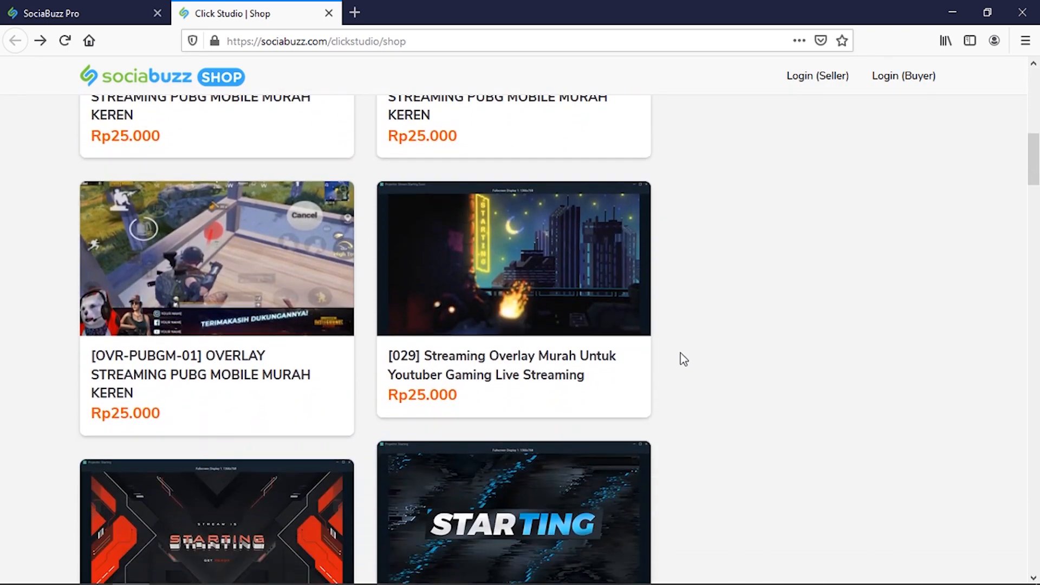
pyautogui.scroll(-18, 680, 353)
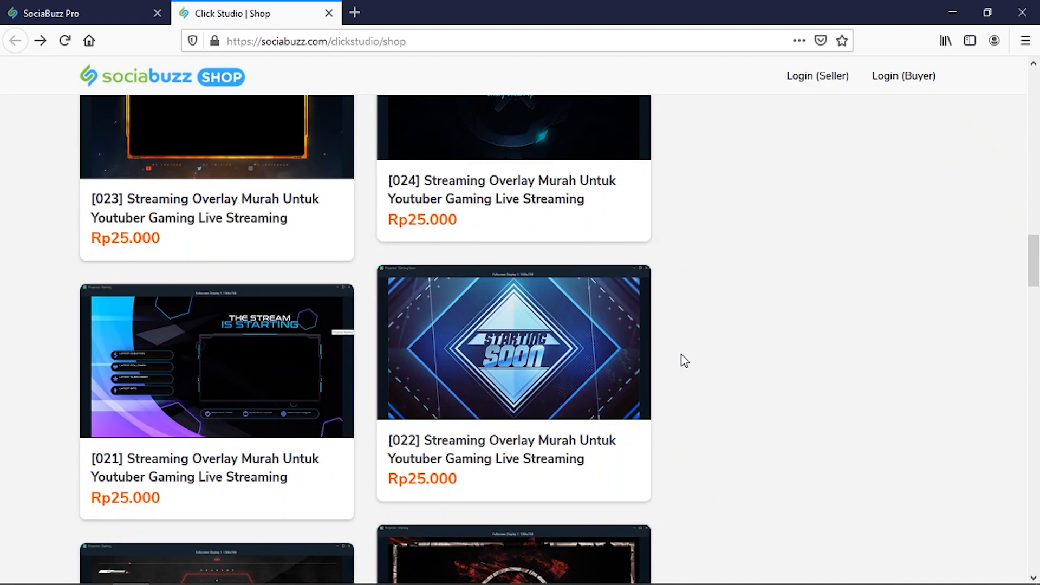
pyautogui.scroll(-20, 684, 361)
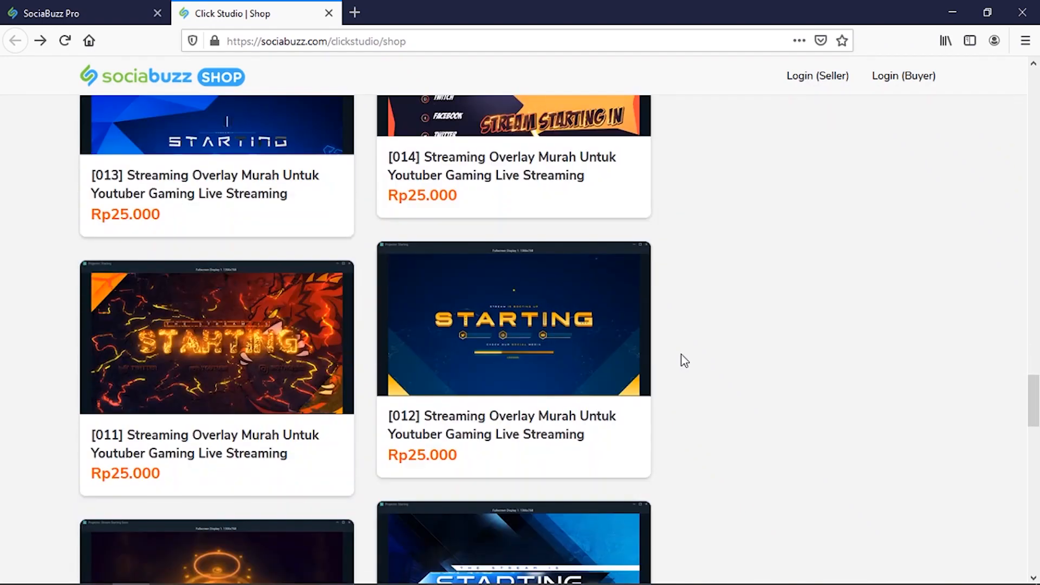
pyautogui.scroll(-9, 685, 360)
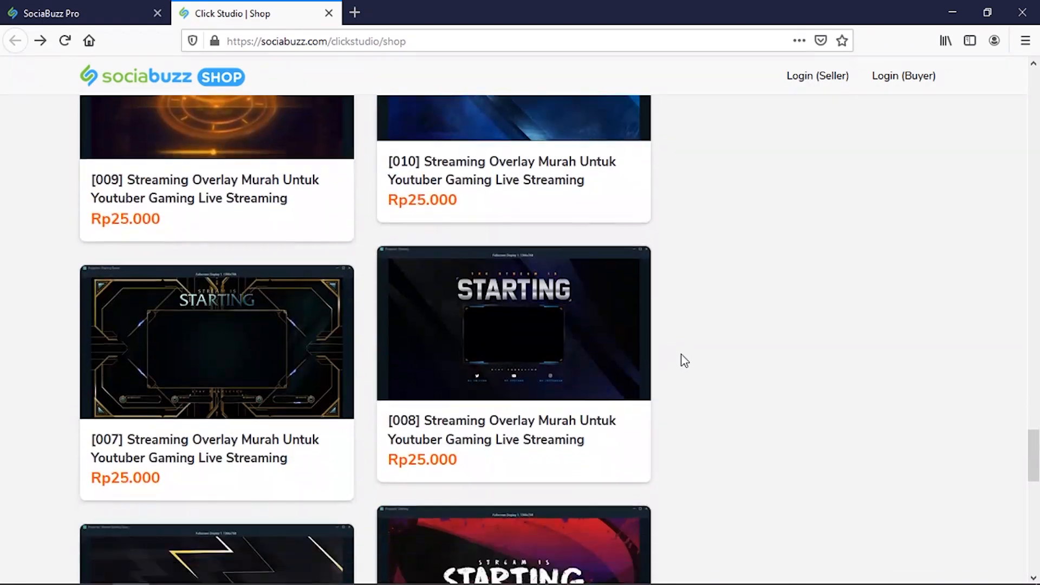
pyautogui.scroll(-8, 684, 360)
pyautogui.click(546, 288)
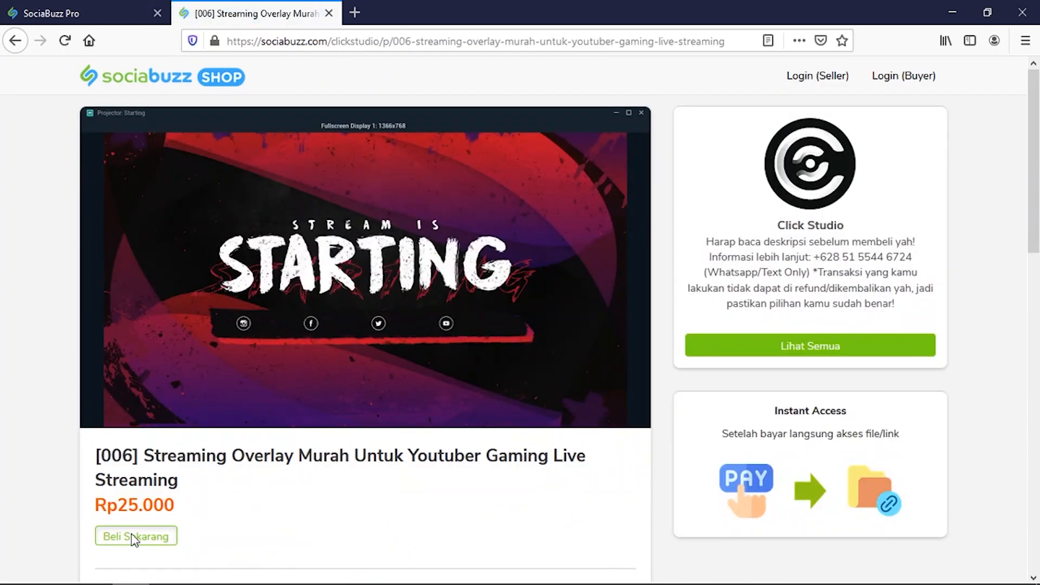
pyautogui.click(133, 539)
pyautogui.scroll(-3, 643, 427)
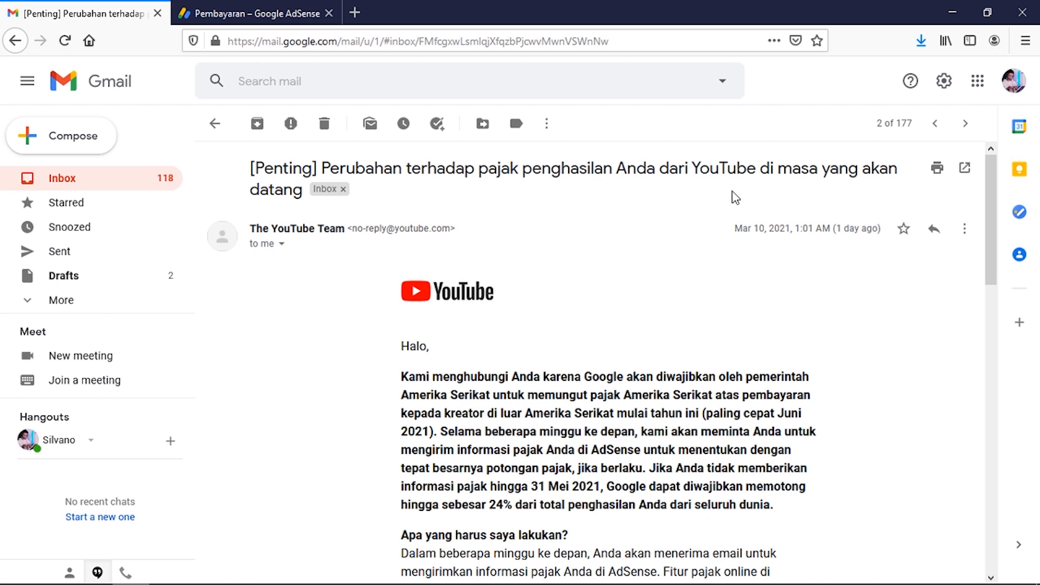
# Step: Scroll the YouTube tax email and highlight the sentence about the 31 Mei 2021 deadline
pyautogui.scroll(-2, 929, 323)
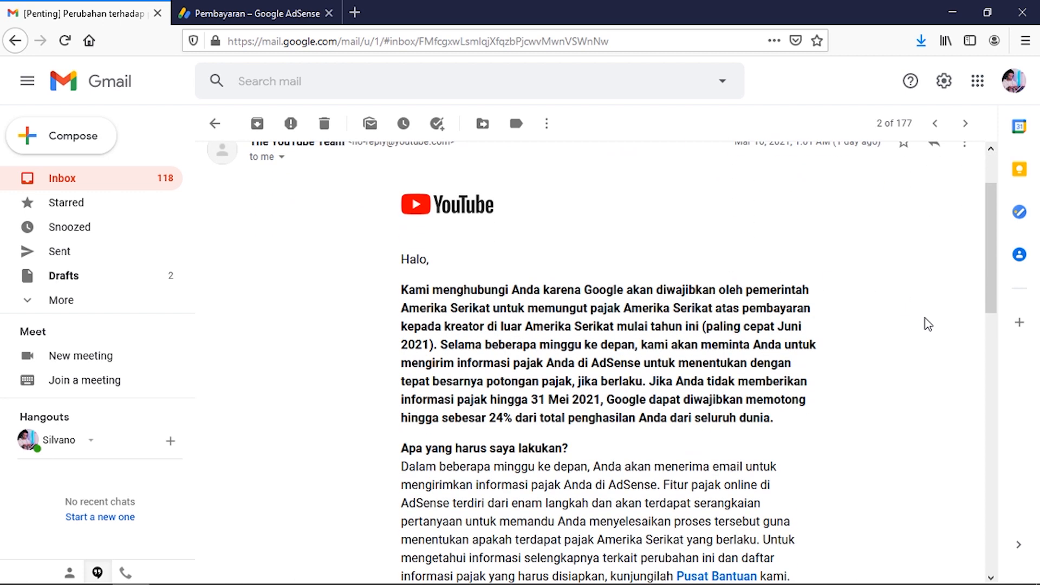
pyautogui.scroll(-2, 929, 324)
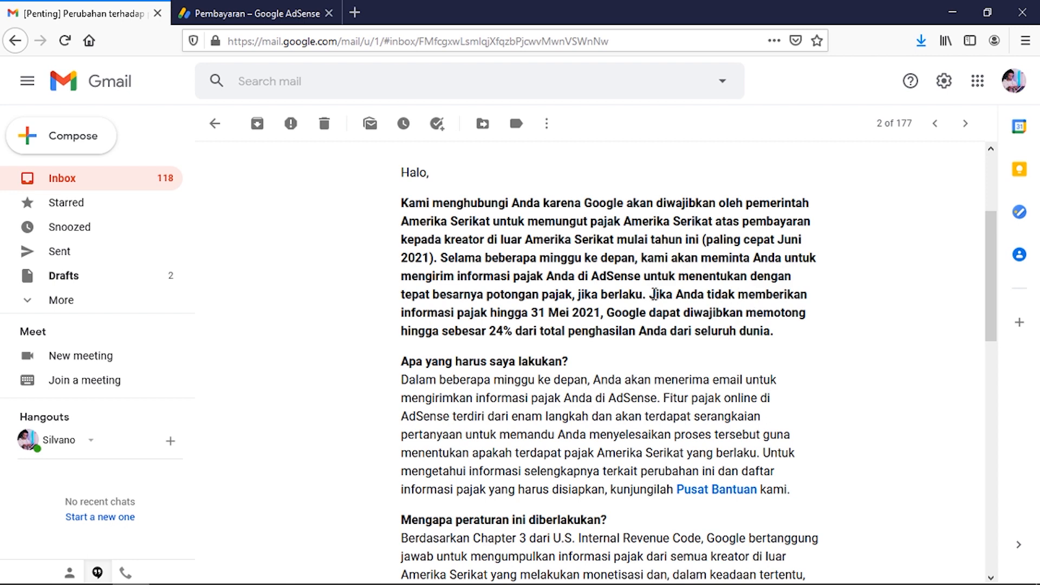
pyautogui.moveTo(649, 295); pyautogui.dragTo(606, 320)
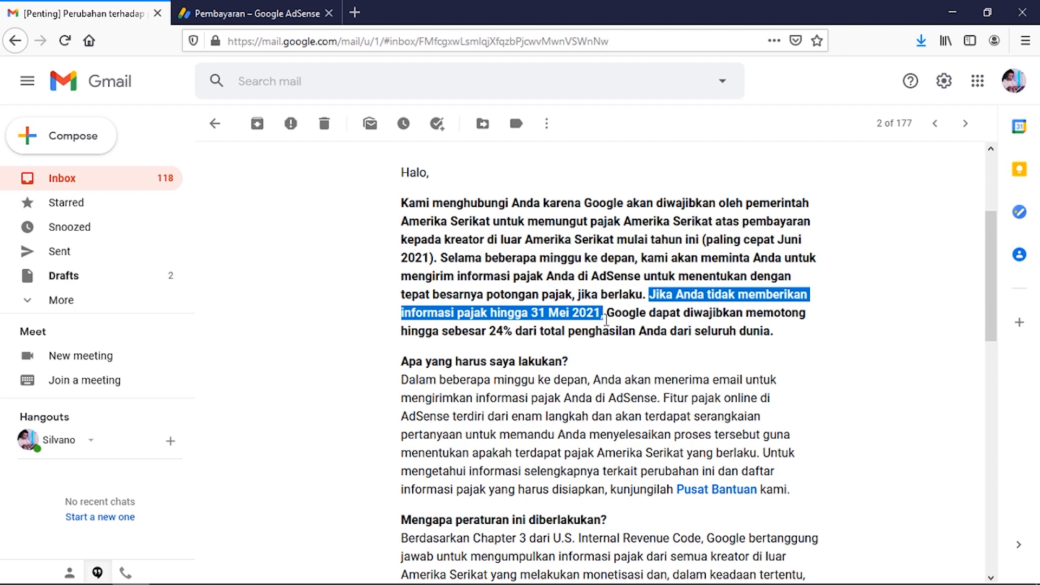
pyautogui.click(524, 332)
pyautogui.moveTo(489, 332); pyautogui.dragTo(513, 332)
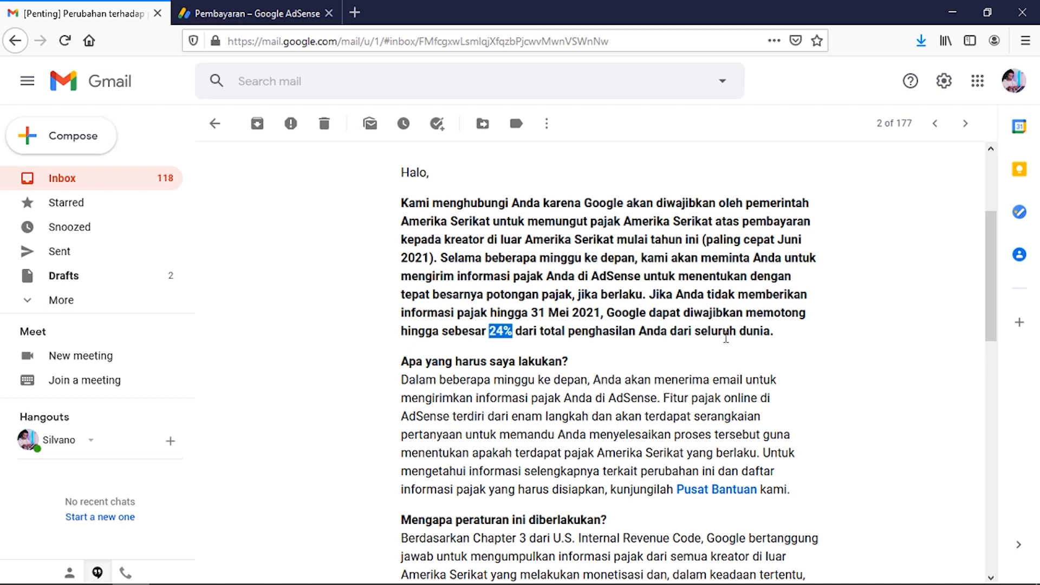
pyautogui.scroll(-2, 758, 341)
pyautogui.click(864, 355)
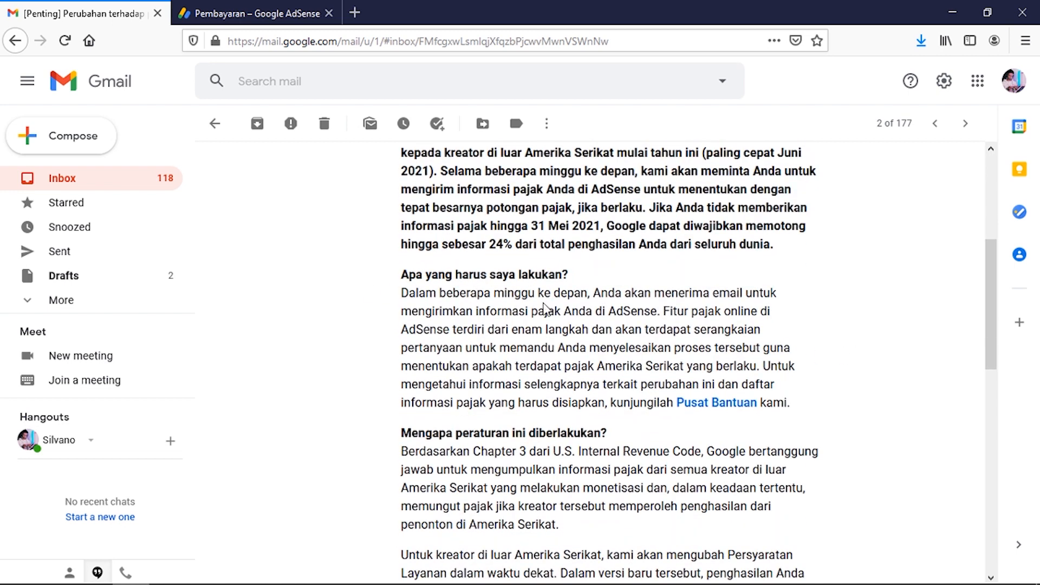
pyautogui.scroll(-2, 695, 344)
pyautogui.scroll(-5, 792, 329)
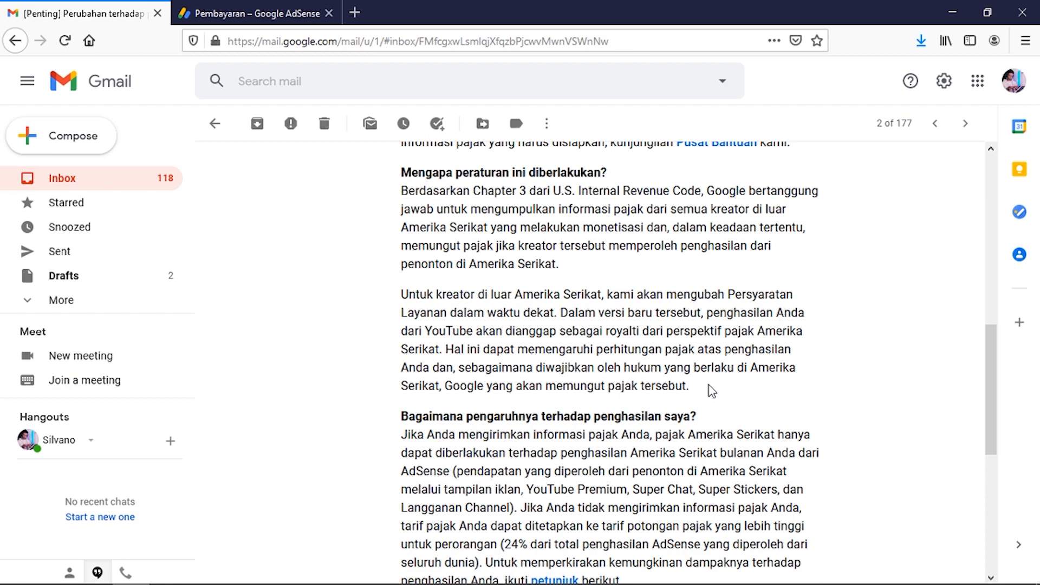
# Step: Read the rest of the YouTube tax email, noting the 24% rate, then go to the AdSense payments tab
pyautogui.scroll(-3, 712, 390)
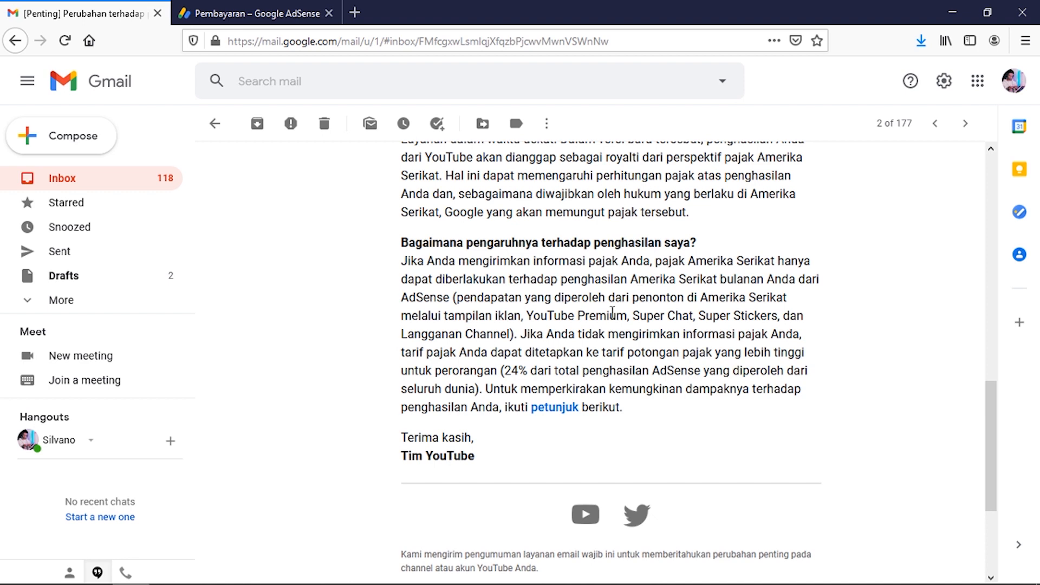
pyautogui.moveTo(408, 298); pyautogui.dragTo(431, 297)
pyautogui.click(685, 317)
pyautogui.doubleClick(509, 371)
pyautogui.click(721, 386)
pyautogui.scroll(10, 672, 368)
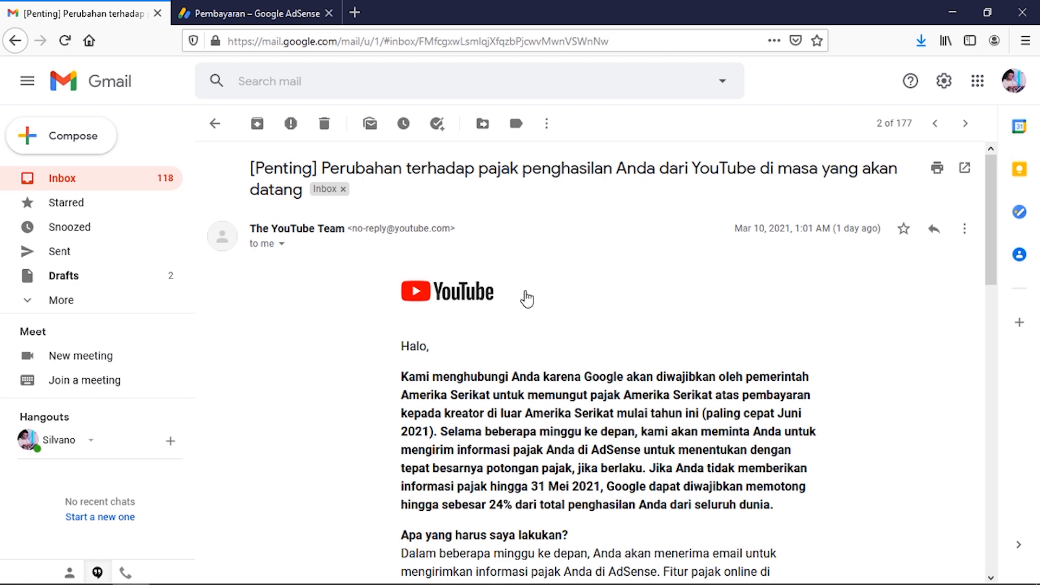
pyautogui.click(267, 15)
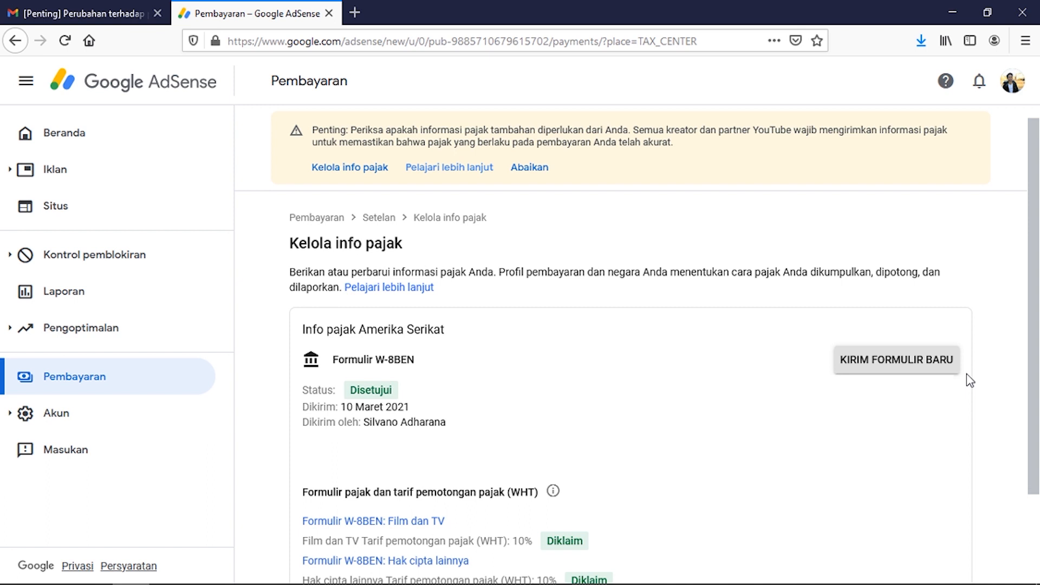
# Step: Start a new tax form replacing the old submission and maximize the Google sign-in window
pyautogui.click(916, 371)
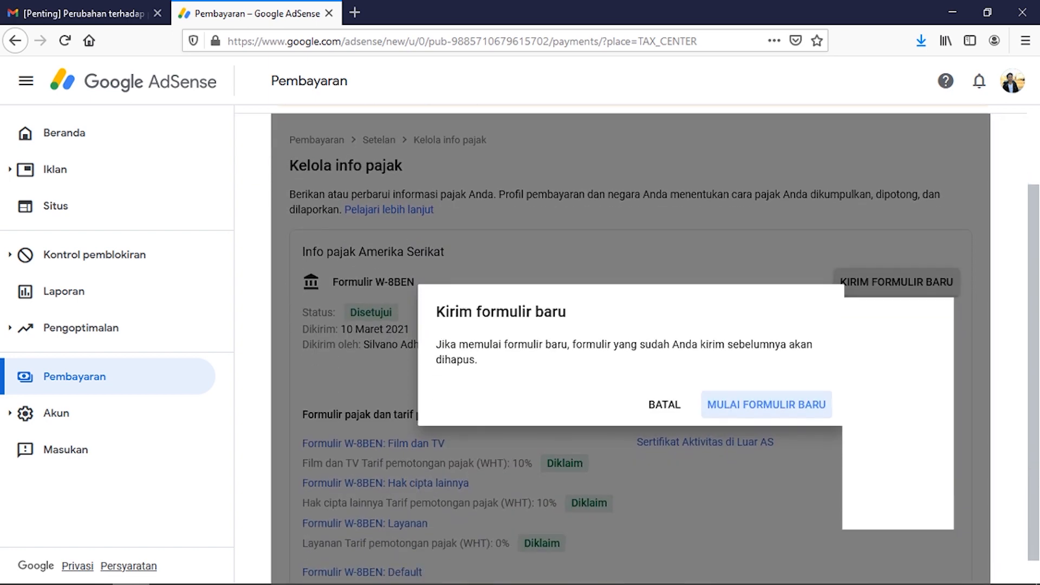
pyautogui.click(725, 420)
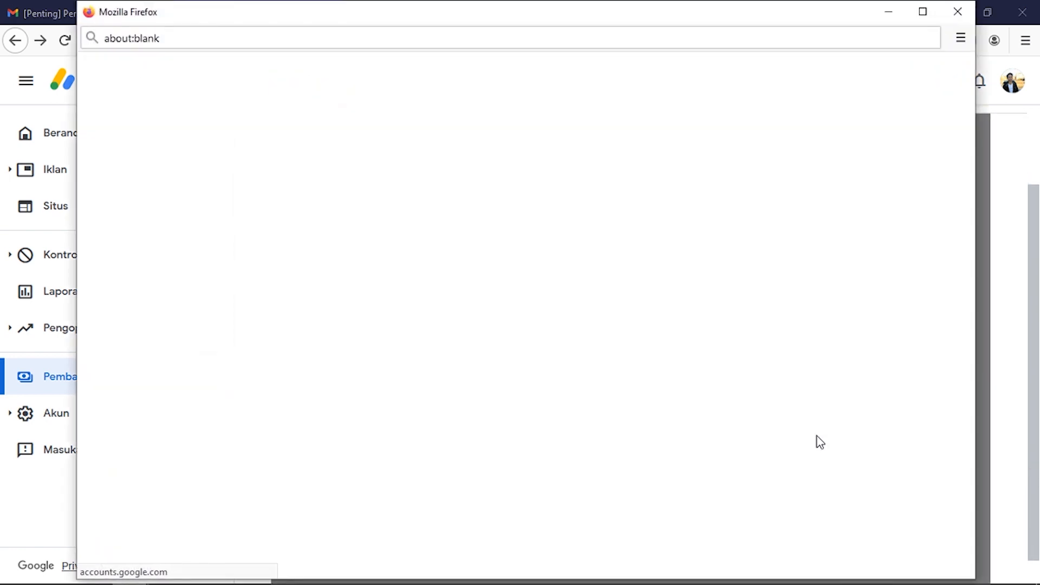
pyautogui.click(927, 15)
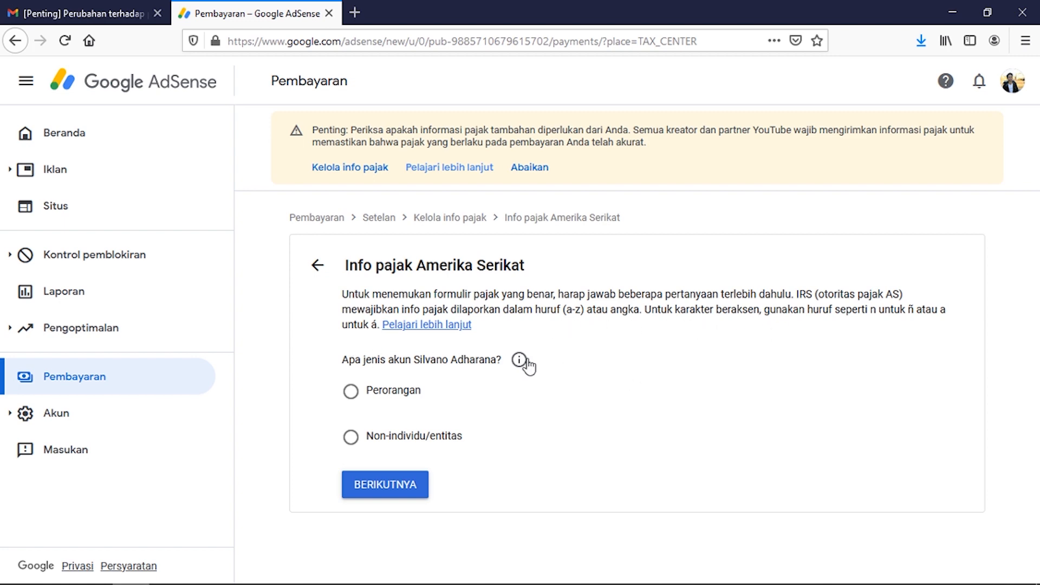
# Step: Declare the account as Perorangan (individual) after reviewing the account-type explanation
pyautogui.click(351, 398)
pyautogui.click(519, 360)
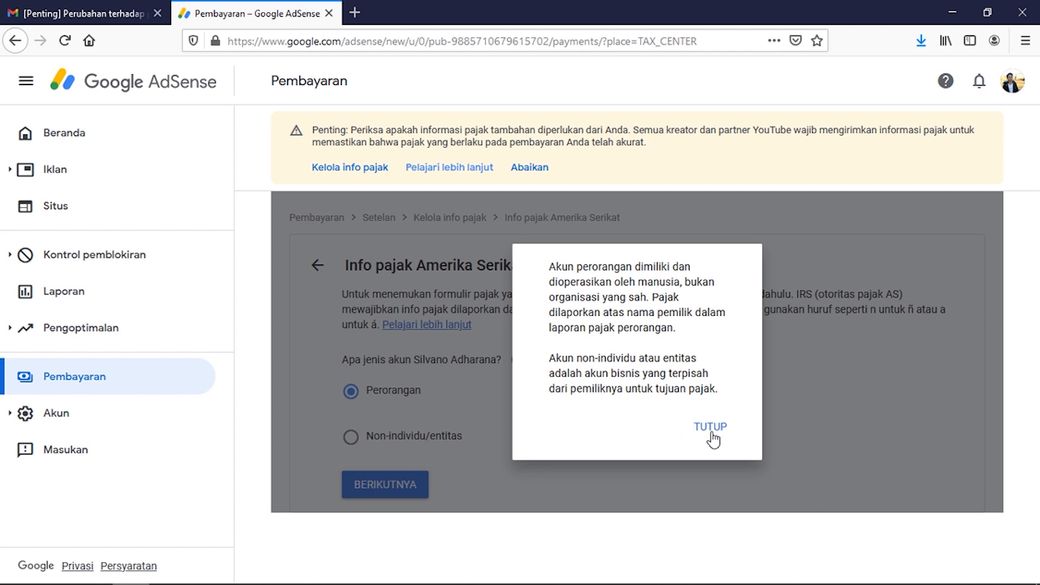
pyautogui.click(711, 429)
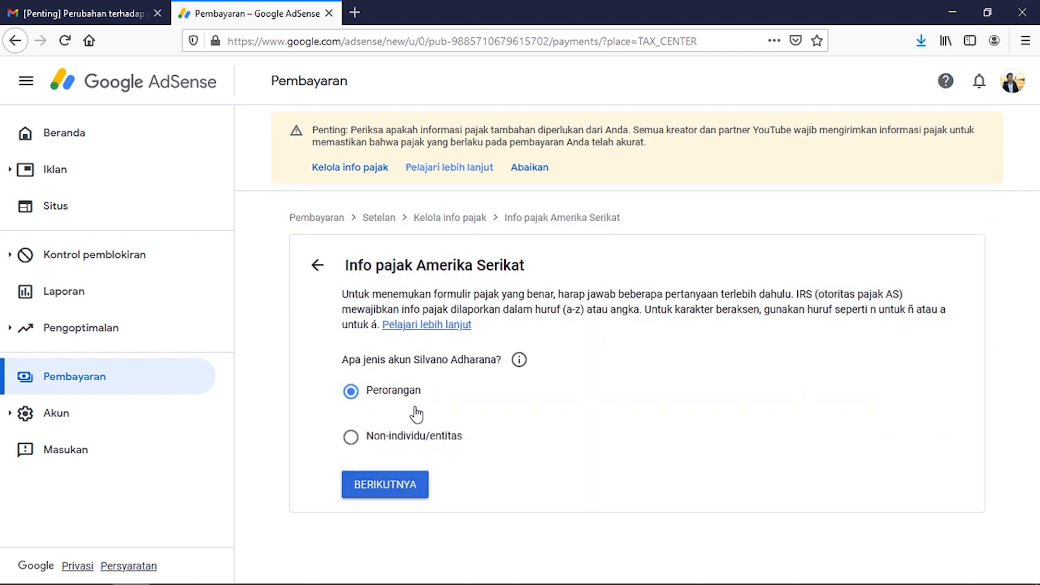
pyautogui.click(413, 491)
# Step: Answer Tidak to US citizenship, choose the W-8BEN form type and start it
pyautogui.scroll(-1, 778, 439)
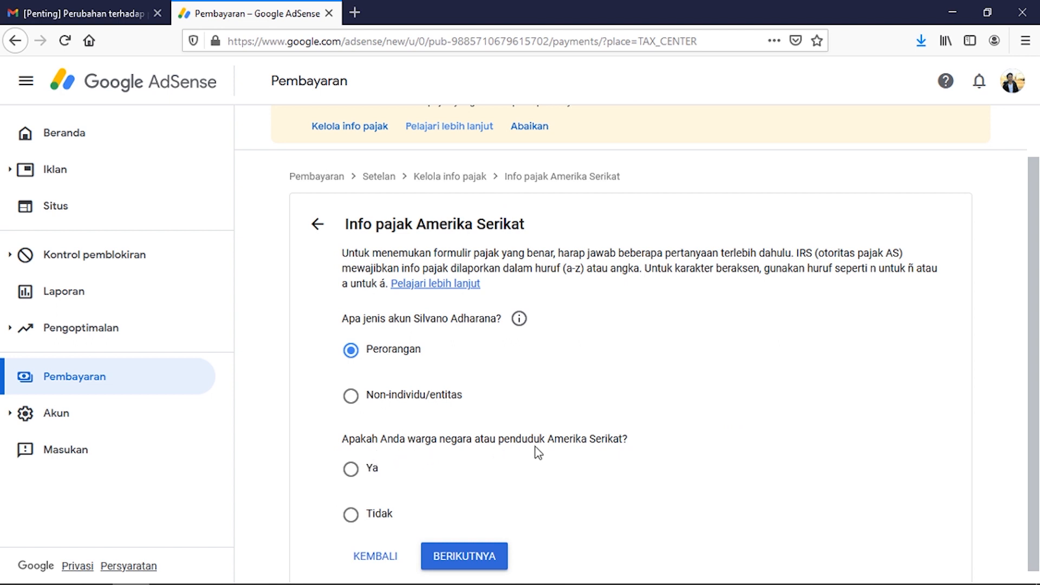
pyautogui.click(359, 525)
pyautogui.click(498, 561)
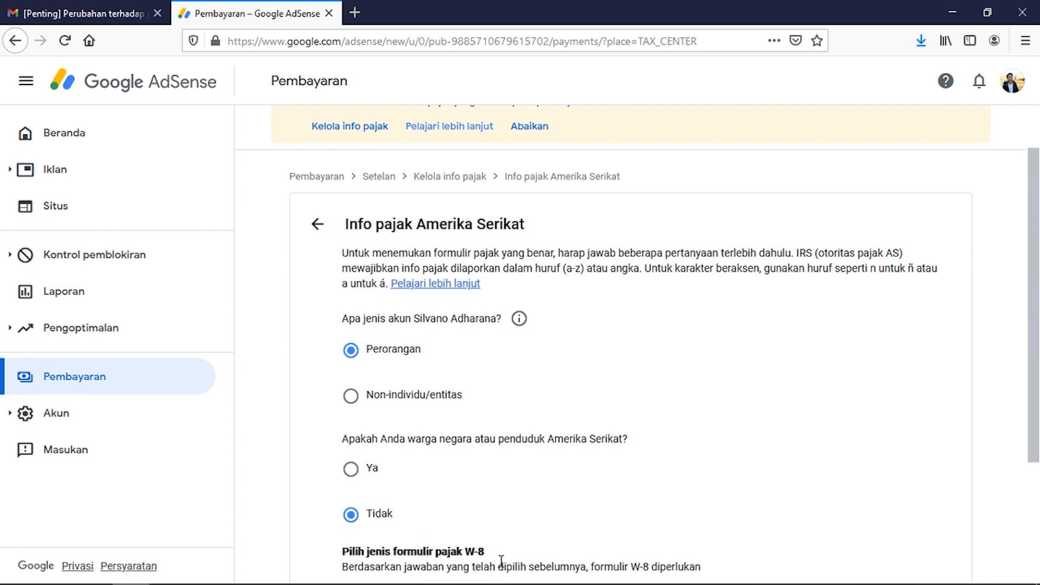
pyautogui.scroll(-4, 691, 521)
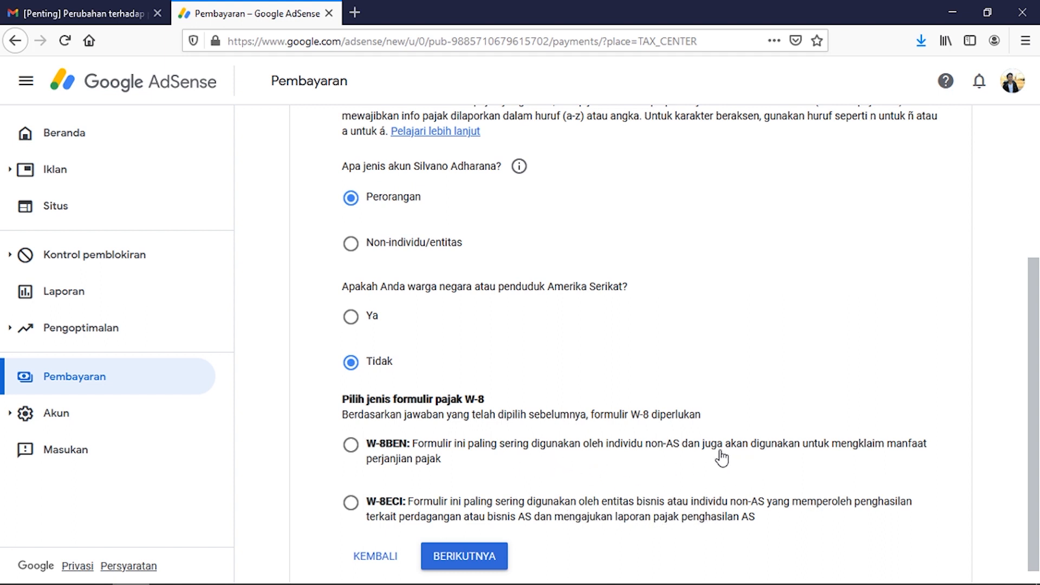
pyautogui.click(350, 446)
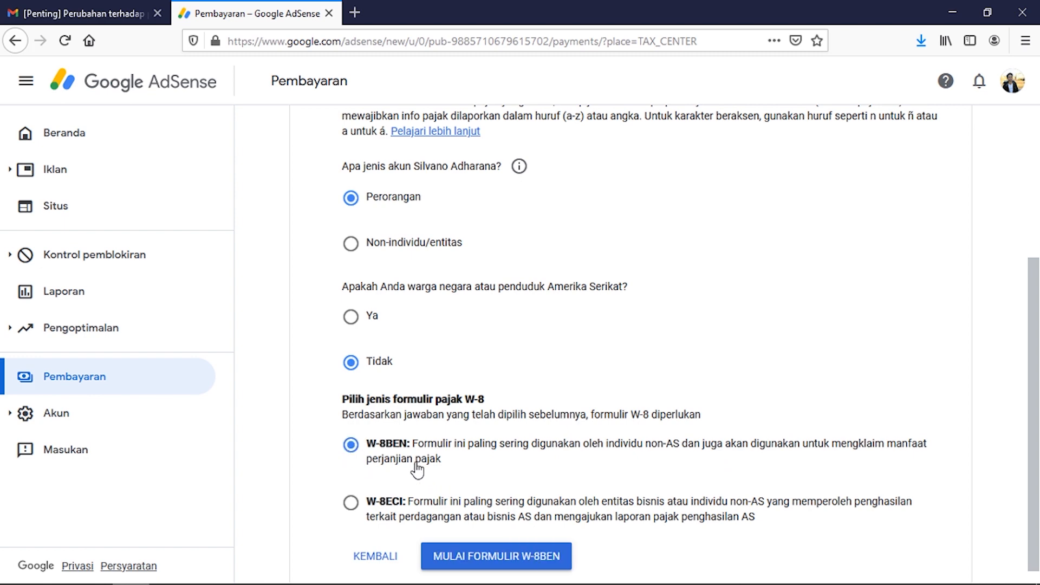
pyautogui.click(466, 557)
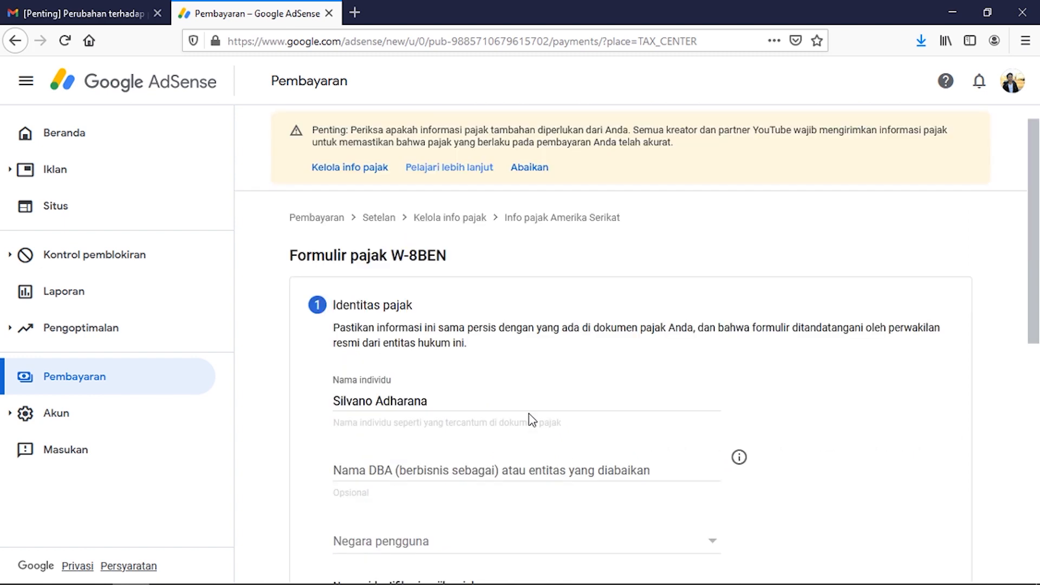
# Step: Set the user's country to Indonesia, enter the foreign TIN, and continue to the address step
pyautogui.scroll(-2, 532, 411)
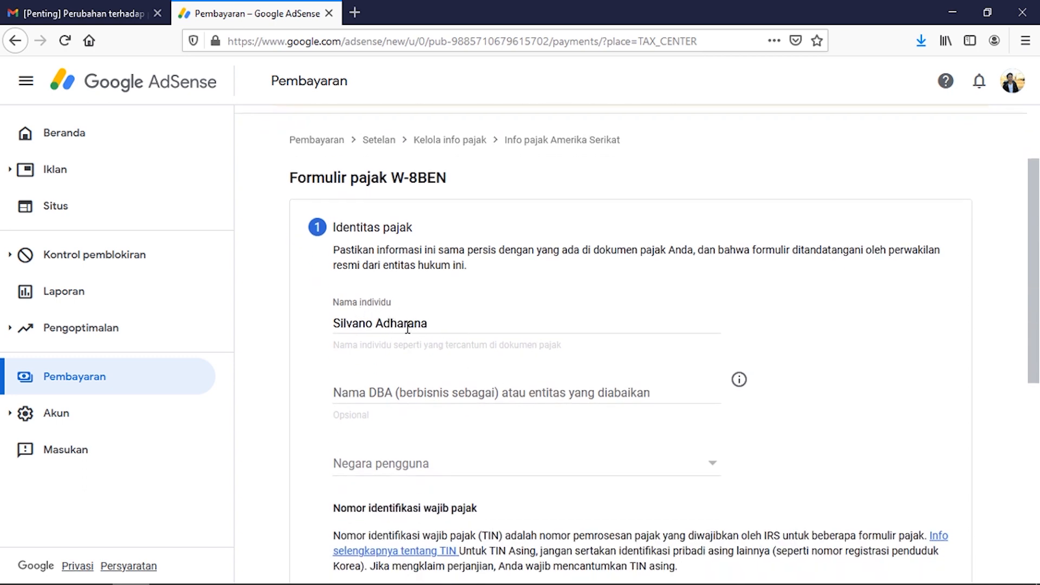
pyautogui.scroll(-4, 413, 330)
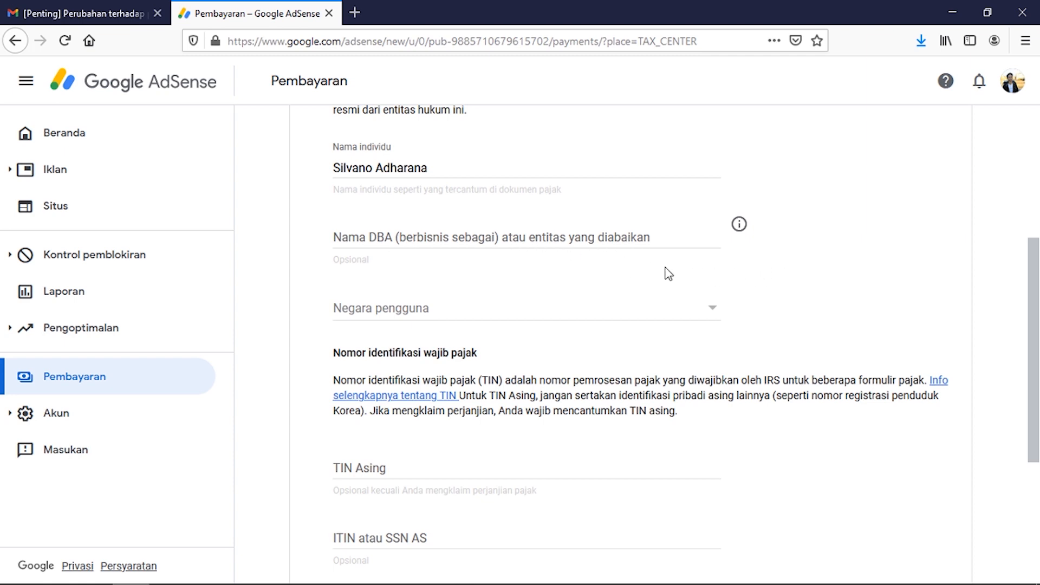
pyautogui.click(711, 317)
pyautogui.scroll(-2, 555, 334)
pyautogui.scroll(-15, 554, 334)
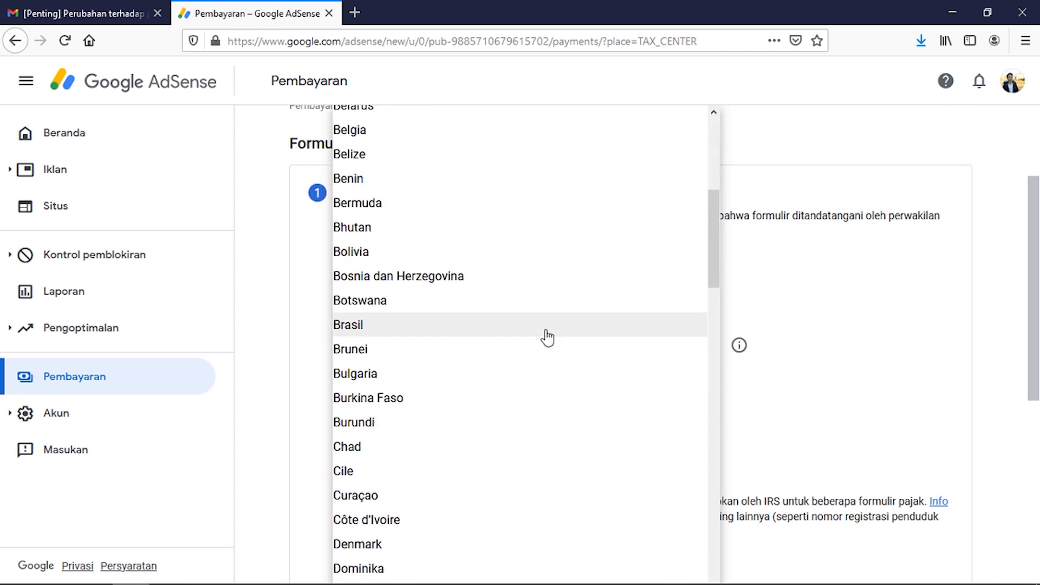
pyautogui.scroll(-6, 549, 335)
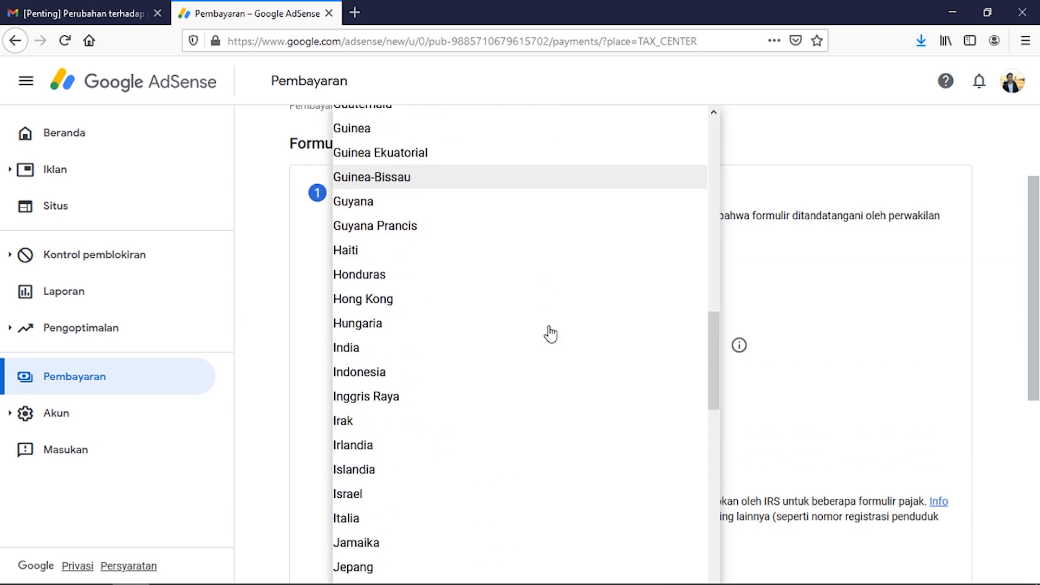
pyautogui.click(418, 382)
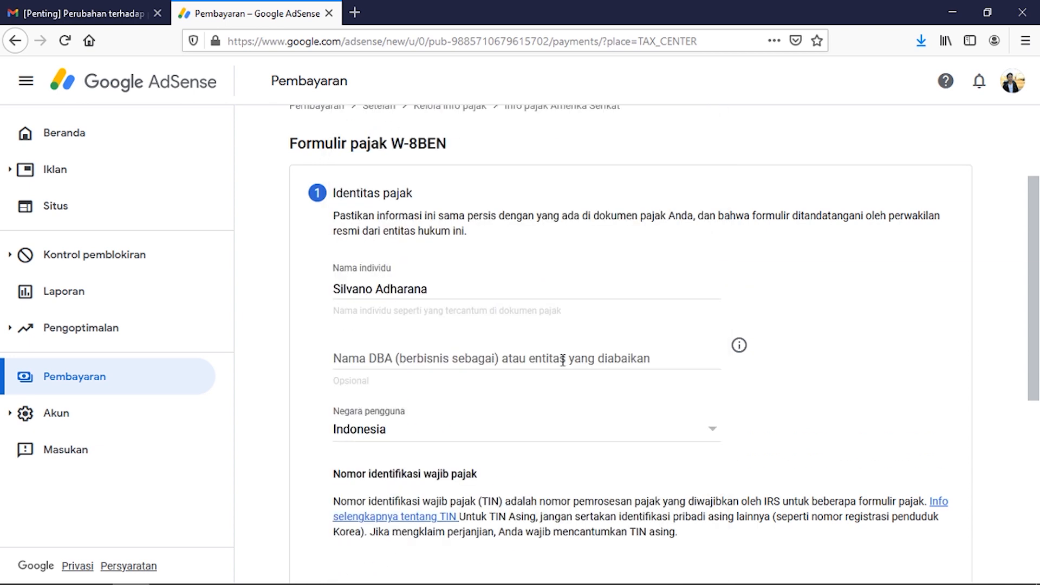
pyautogui.scroll(-4, 564, 399)
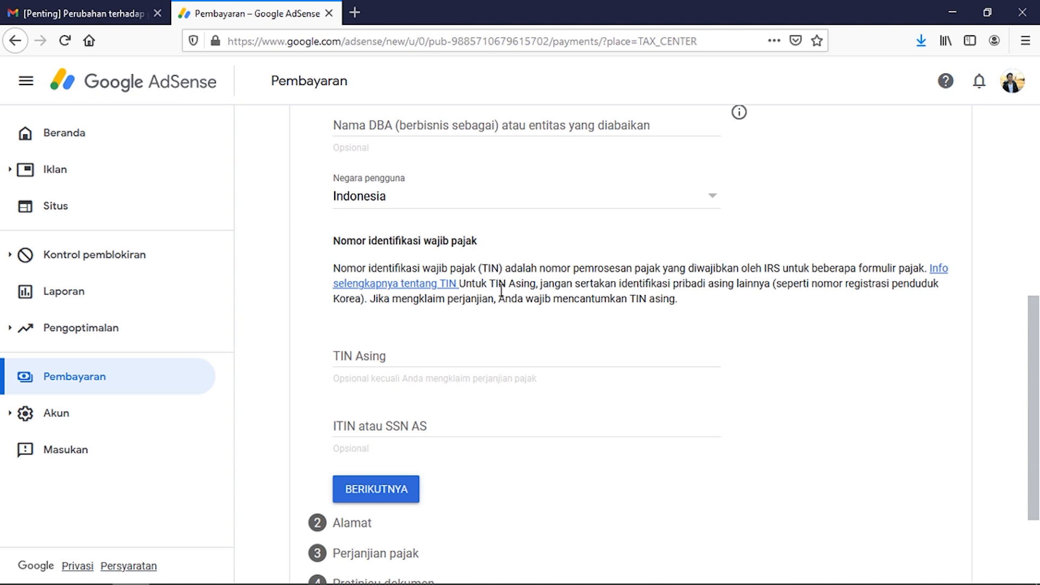
pyautogui.scroll(-2, 502, 295)
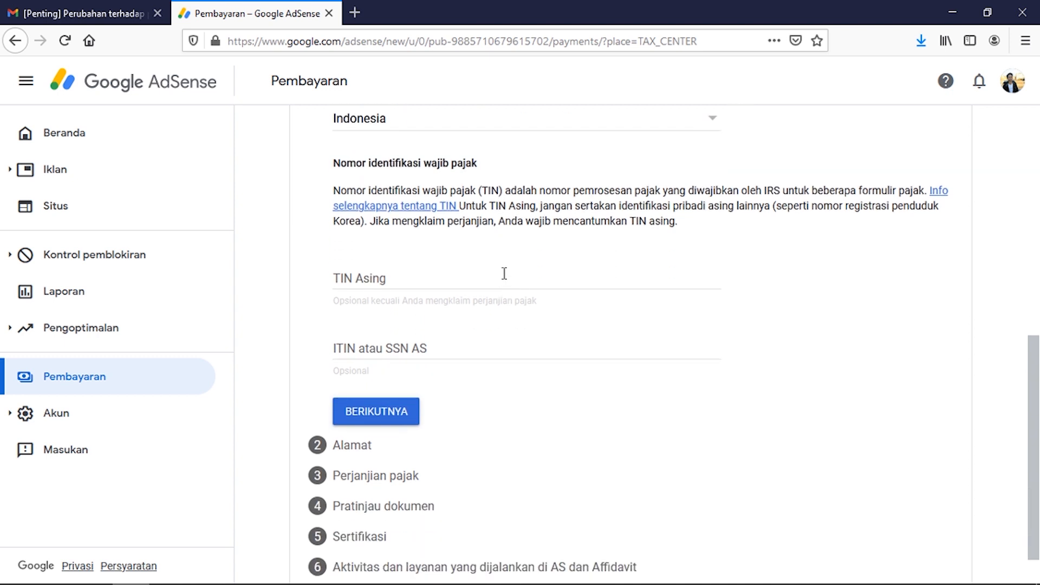
pyautogui.click(504, 273)
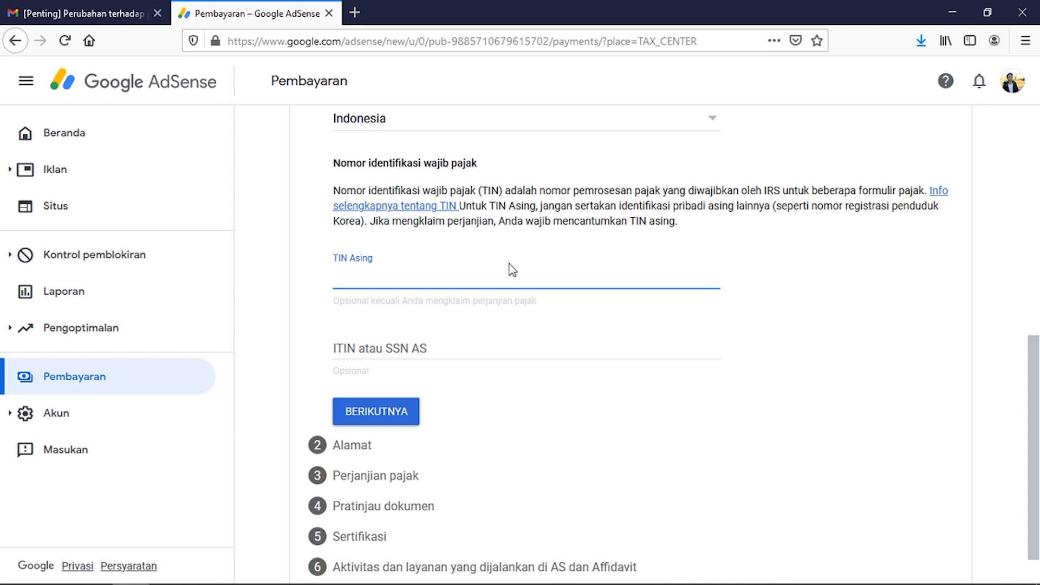
pyautogui.write('92.')
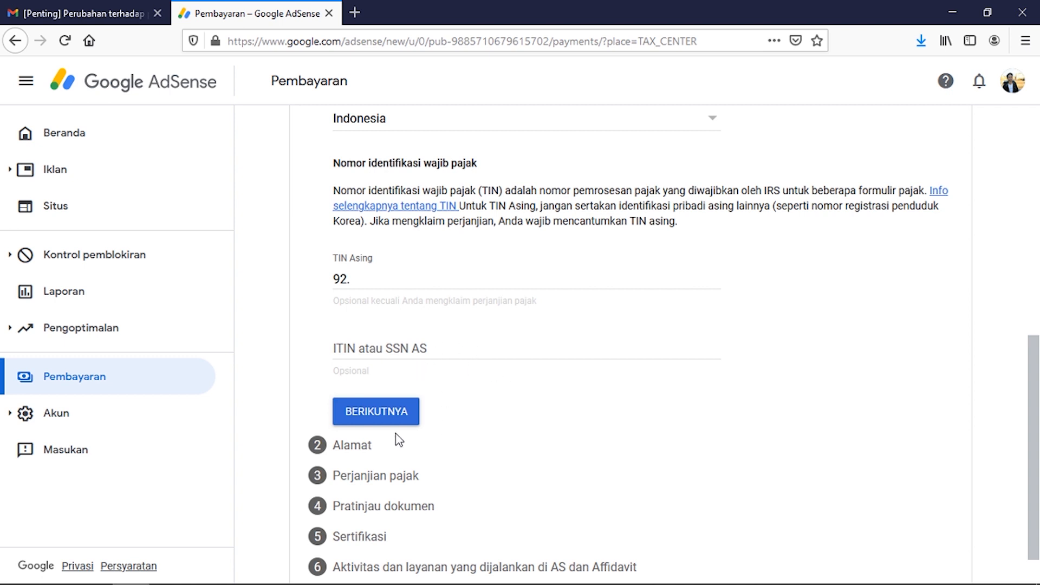
pyautogui.click(398, 419)
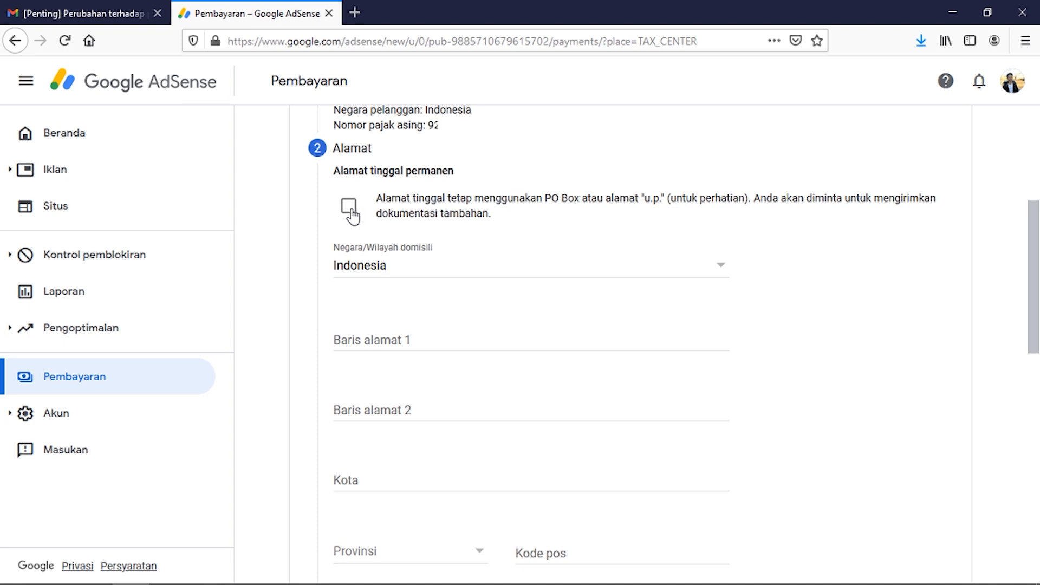
# Step: Enter the street address in Baris alamat 1 and the city of residence
pyautogui.scroll(-2, 363, 219)
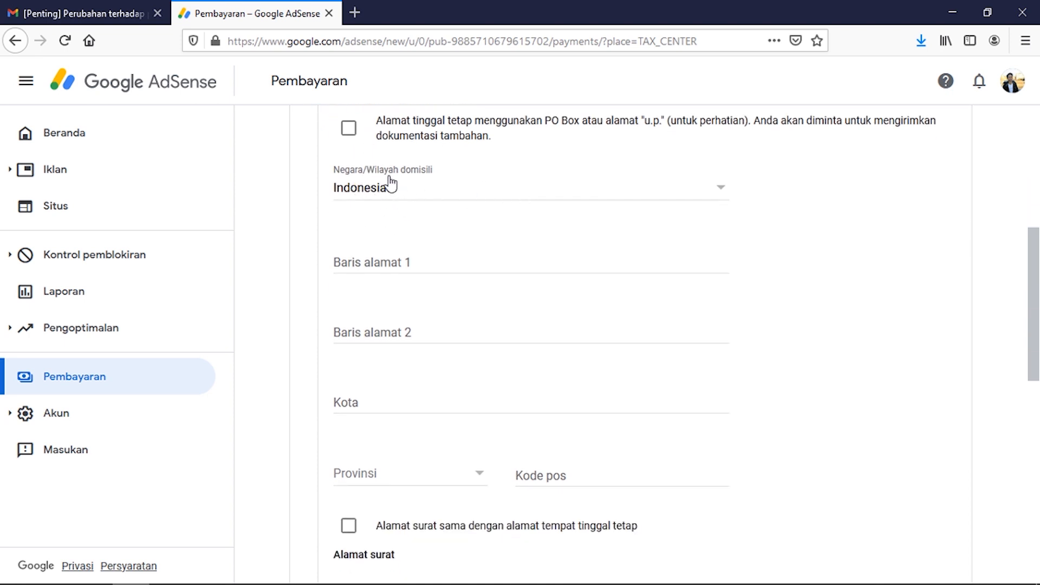
pyautogui.click(418, 265)
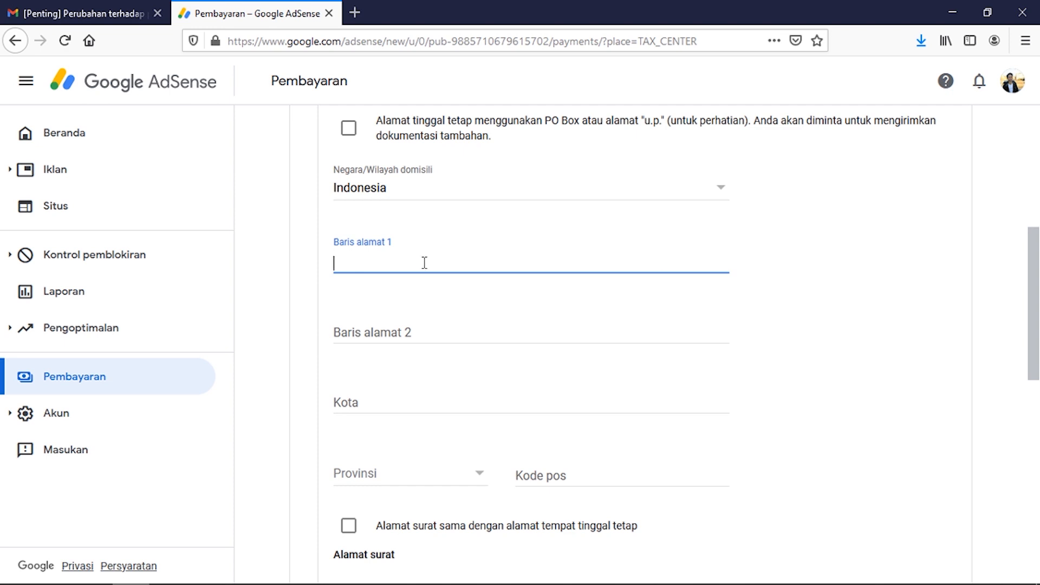
pyautogui.write('Jl.')
pyautogui.hotkey('ctrl', 'v')
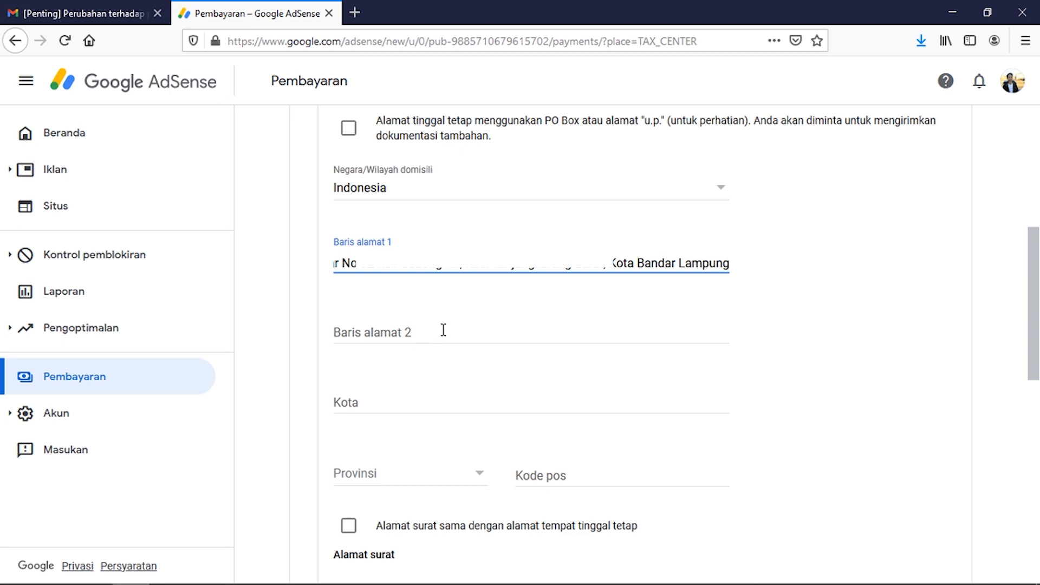
pyautogui.scroll(-4, 443, 330)
pyautogui.click(374, 169)
pyautogui.write('Bandar Lampung')
# Step: Choose the province, enter the postal code, and make the mailing address match the residence address
pyautogui.click(481, 248)
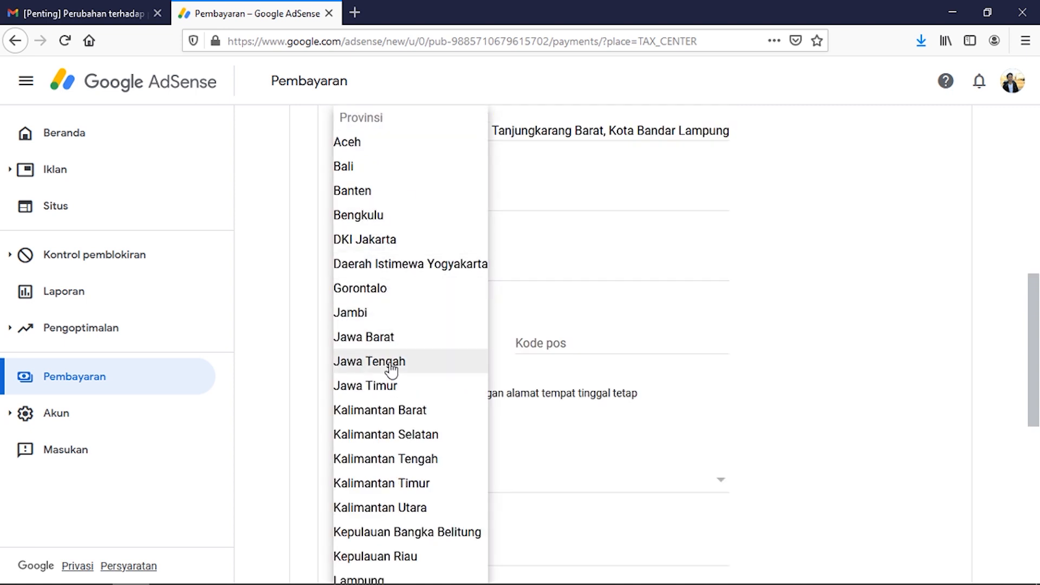
pyautogui.click(406, 578)
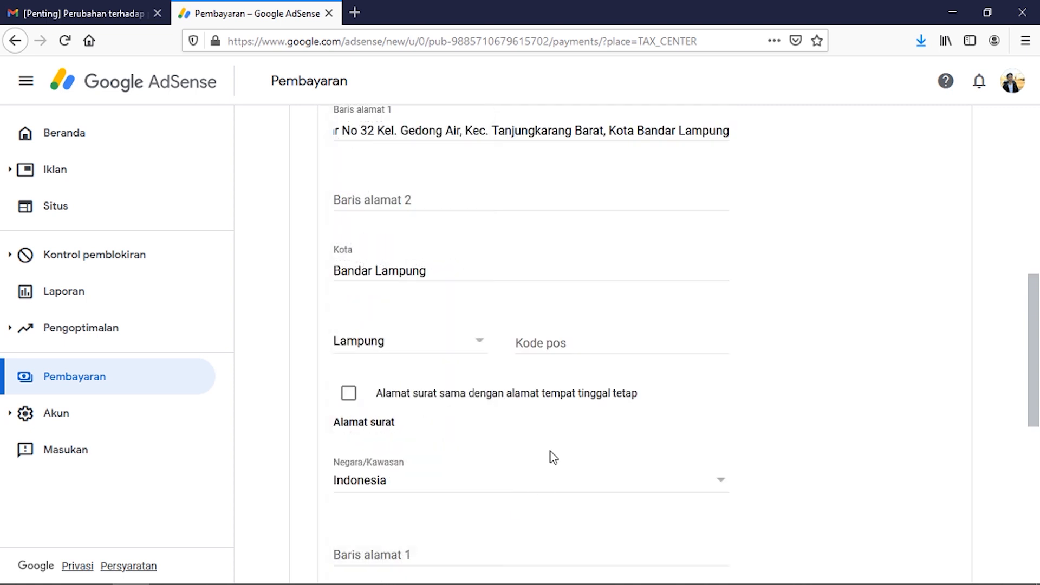
pyautogui.click(530, 338)
pyautogui.write('35151')
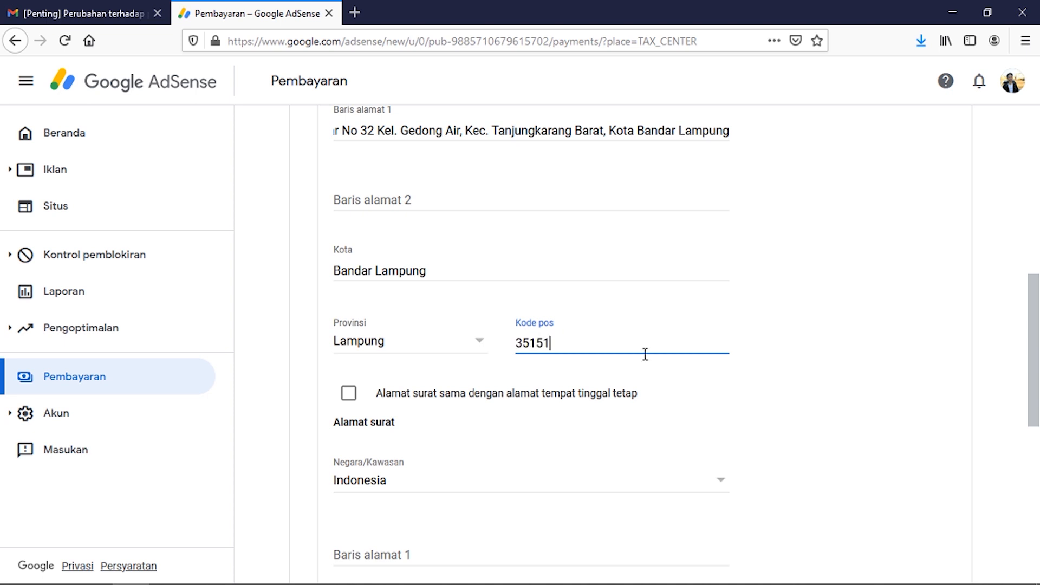
pyautogui.click(821, 373)
pyautogui.click(349, 400)
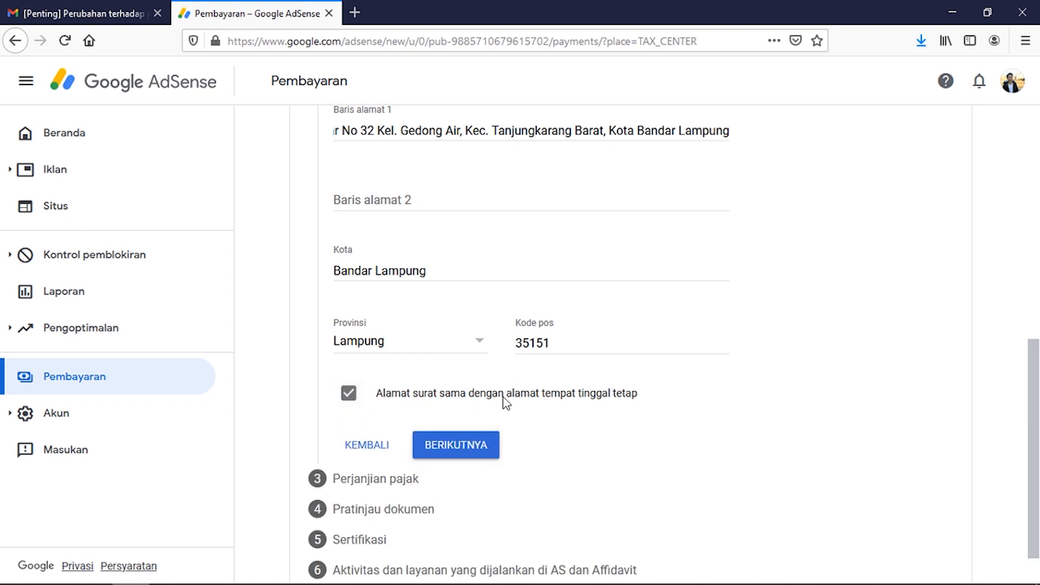
pyautogui.click(483, 457)
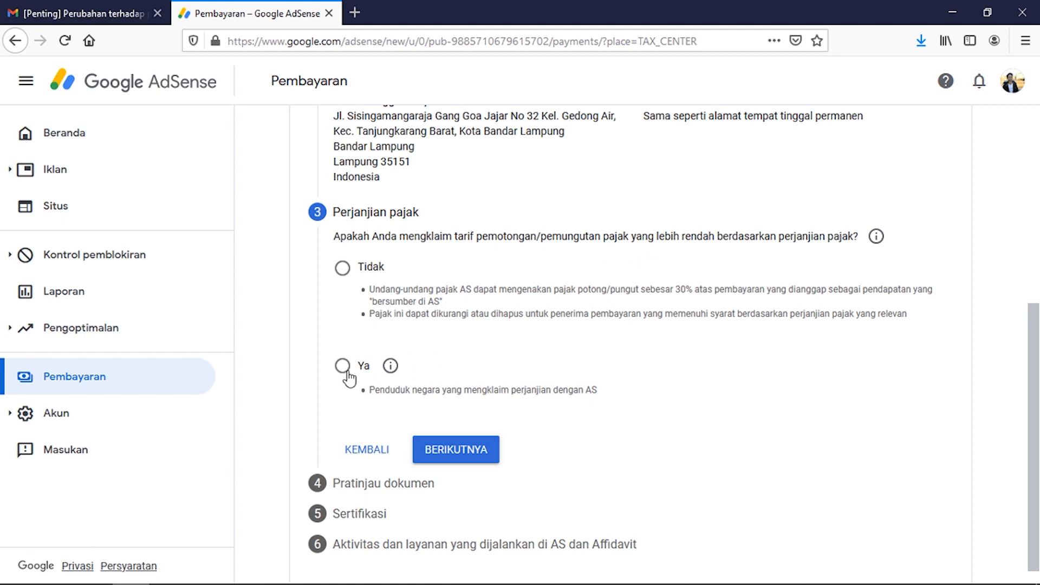
# Step: Answer Ya to the reduced treaty rate and choose Indonesia as the treaty country
pyautogui.click(731, 347)
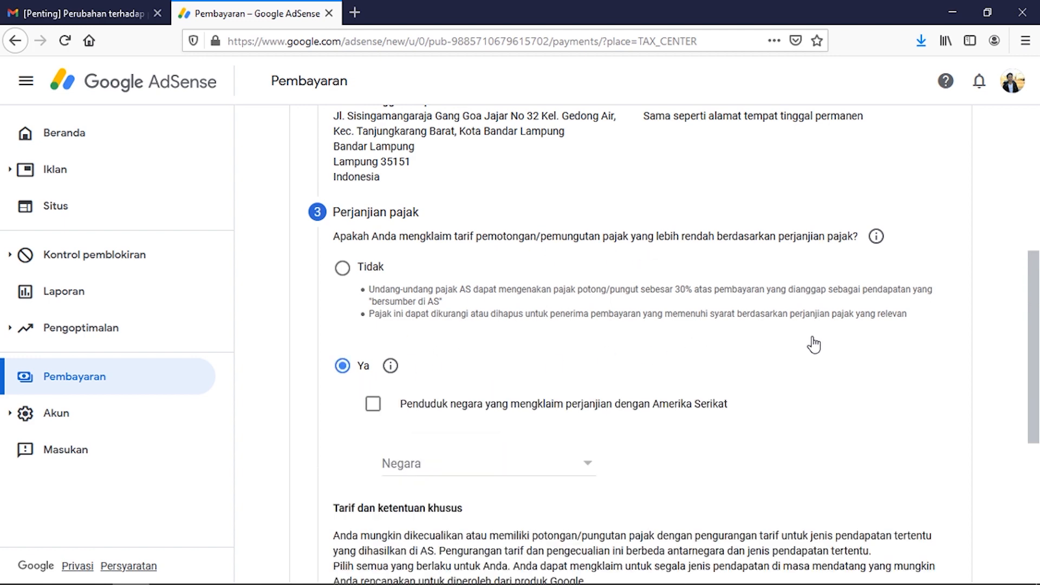
pyautogui.scroll(-3, 812, 343)
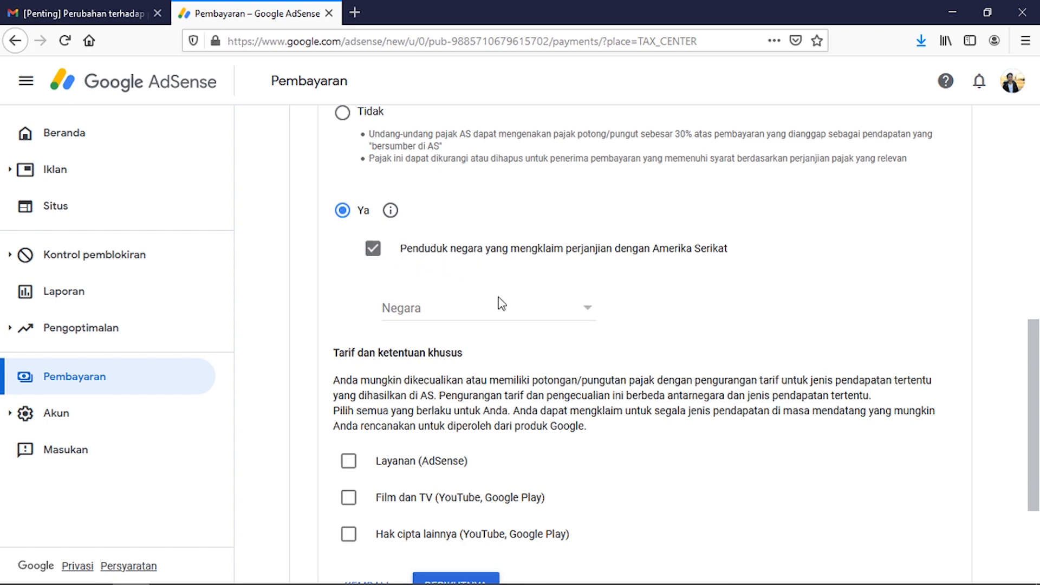
pyautogui.click(587, 310)
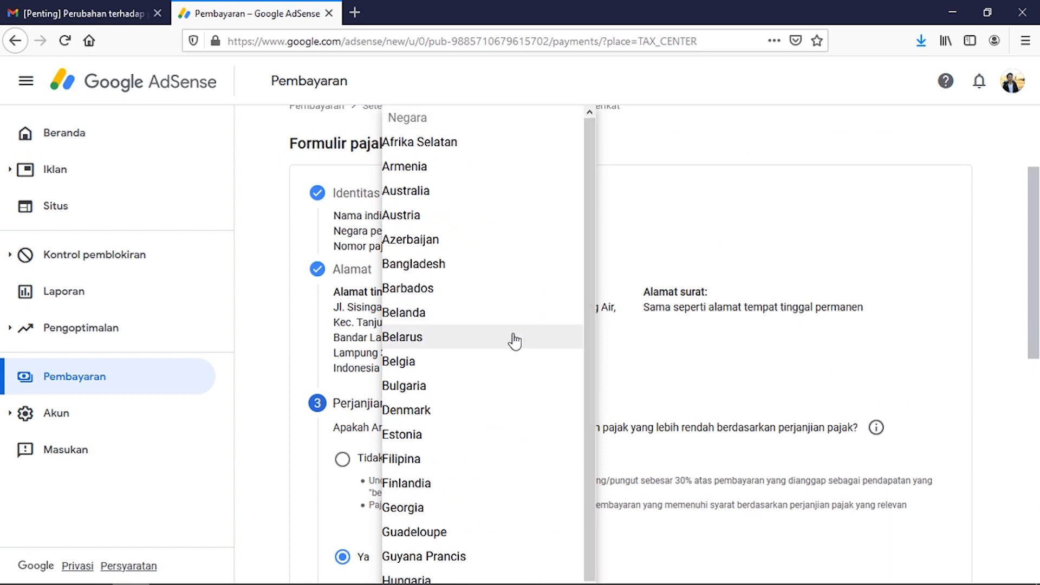
pyautogui.scroll(-3, 516, 341)
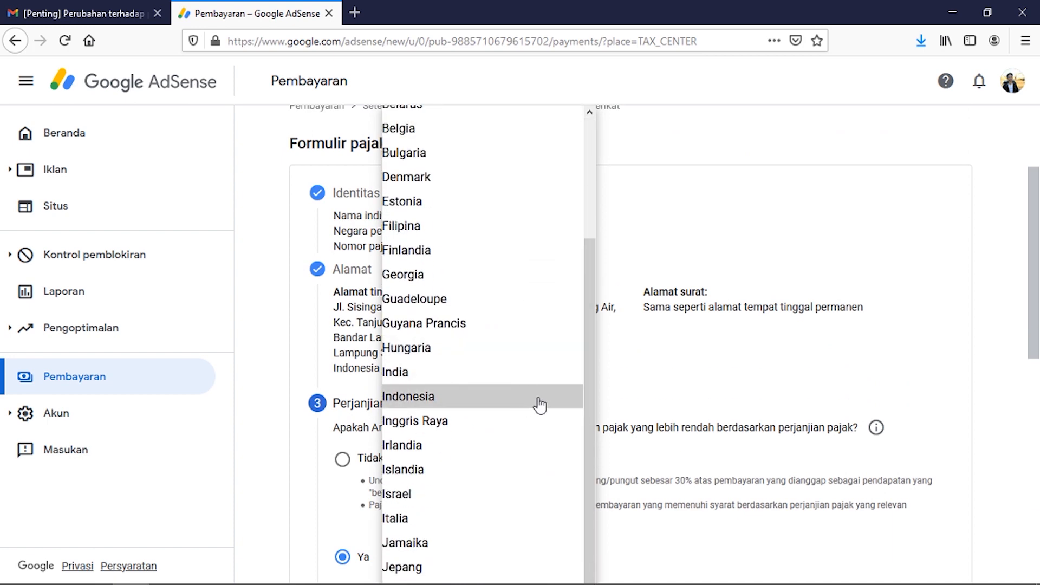
pyautogui.click(573, 404)
pyautogui.scroll(-7, 575, 401)
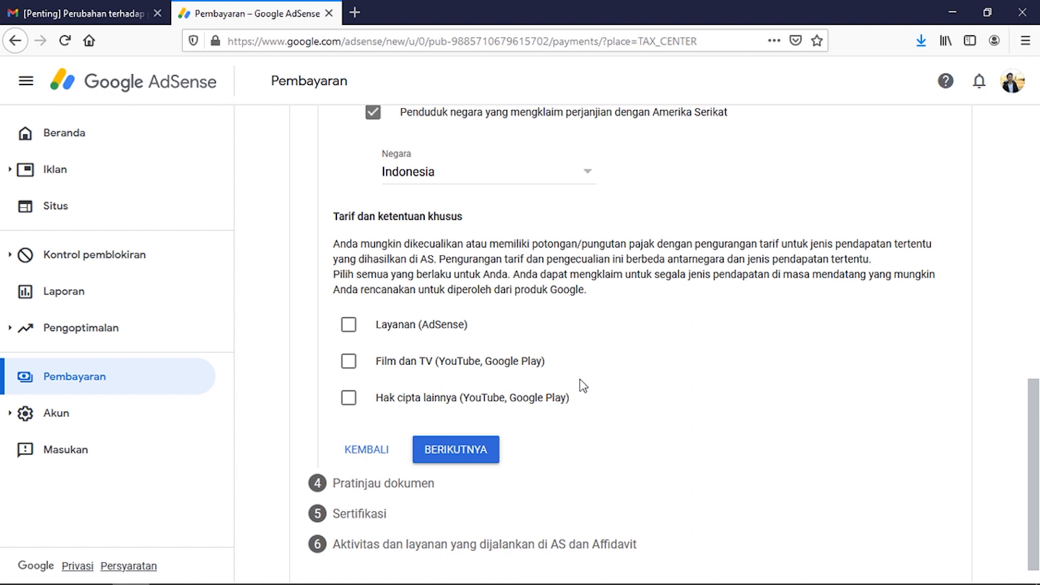
# Step: Tick Layanan (AdSense), set Pasal 8 ayat 1 with a 0% rate, and tick its eligibility box
pyautogui.moveTo(588, 291); pyautogui.dragTo(522, 273)
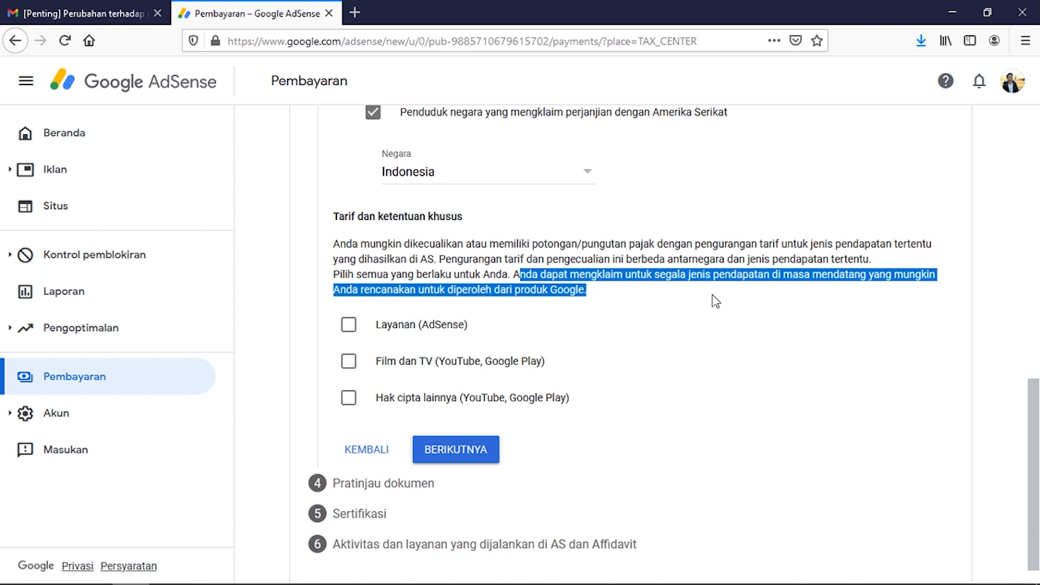
pyautogui.click(718, 324)
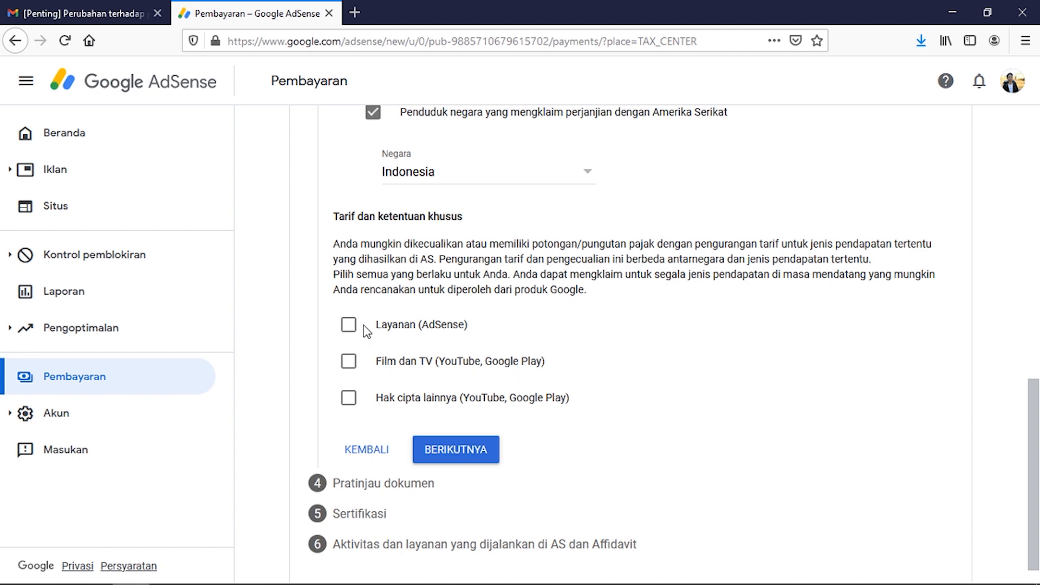
pyautogui.click(349, 325)
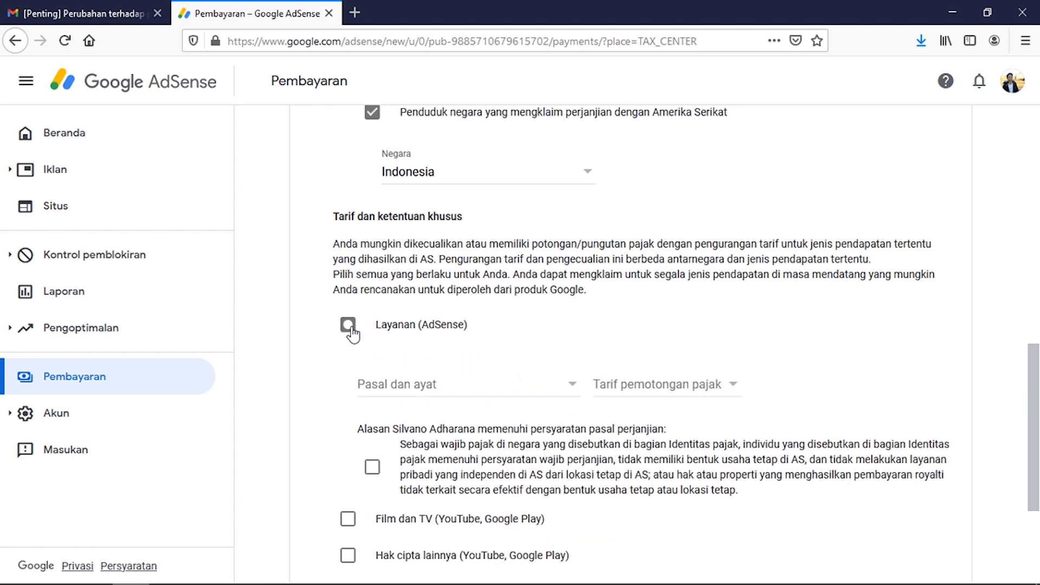
pyautogui.scroll(-2, 369, 320)
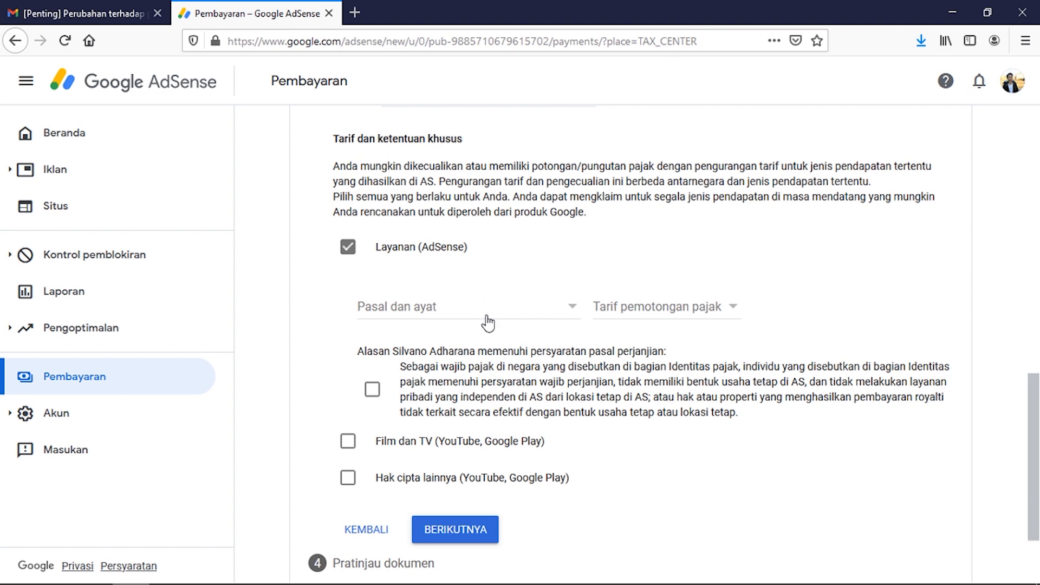
pyautogui.click(561, 313)
pyautogui.click(434, 332)
pyautogui.click(722, 307)
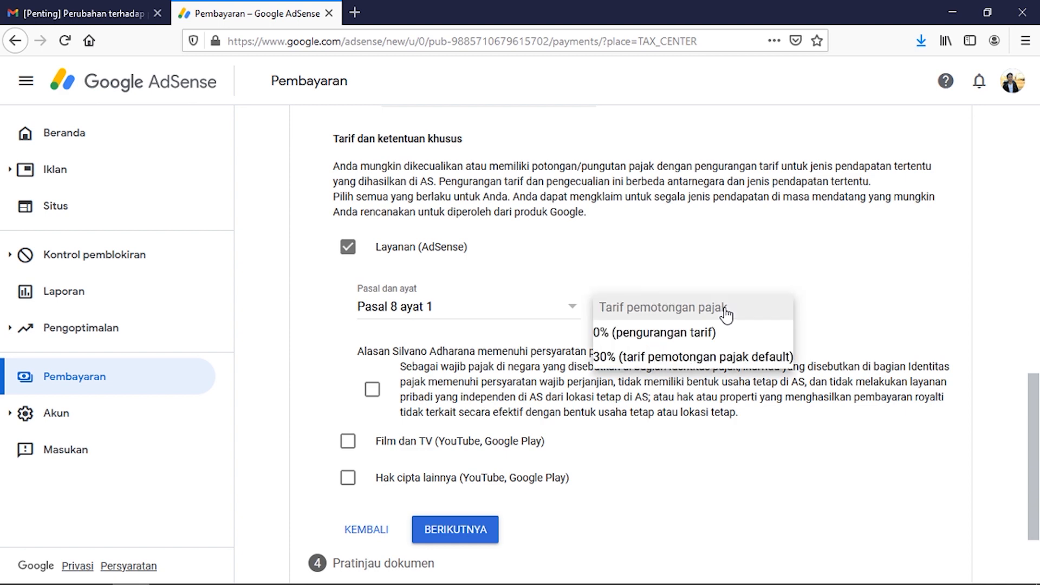
pyautogui.click(712, 337)
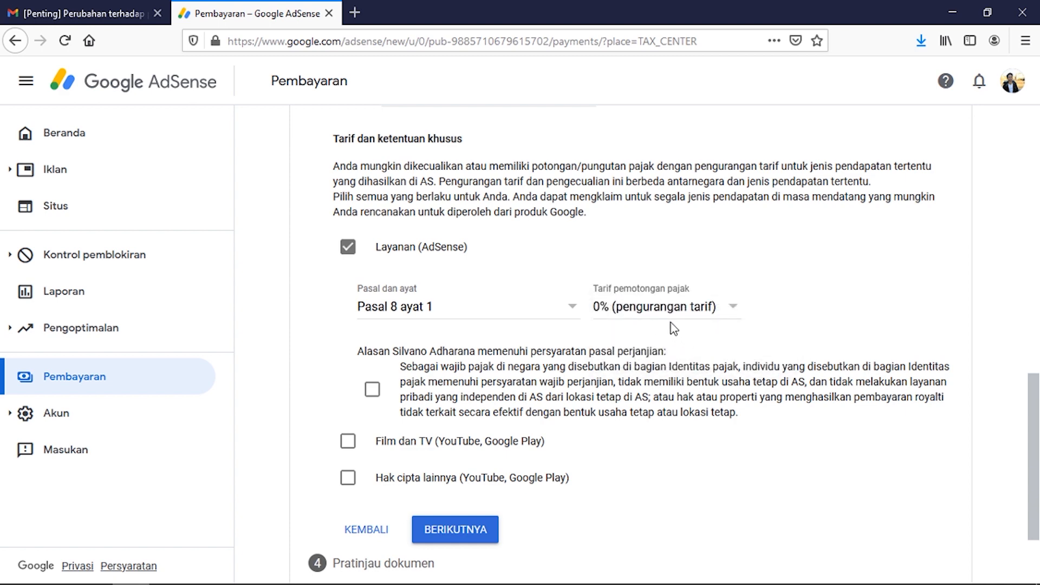
pyautogui.scroll(-2, 721, 346)
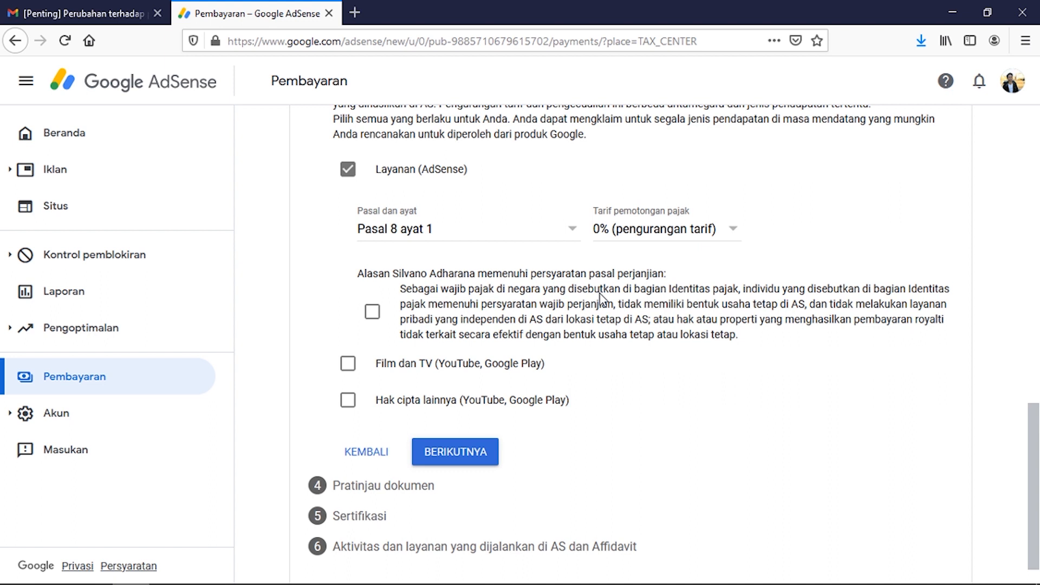
pyautogui.click(373, 312)
# Step: Claim Film dan TV income under Pasal 13 ayat 2 at 10% and confirm eligibility
pyautogui.click(349, 365)
pyautogui.scroll(-3, 555, 400)
pyautogui.click(573, 279)
pyautogui.click(485, 306)
pyautogui.click(667, 278)
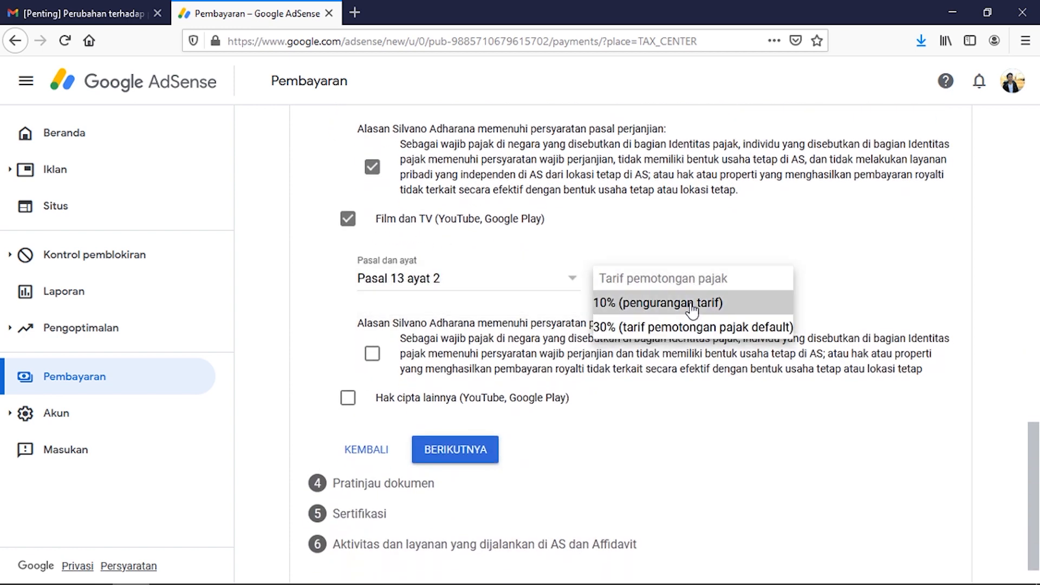
pyautogui.click(689, 306)
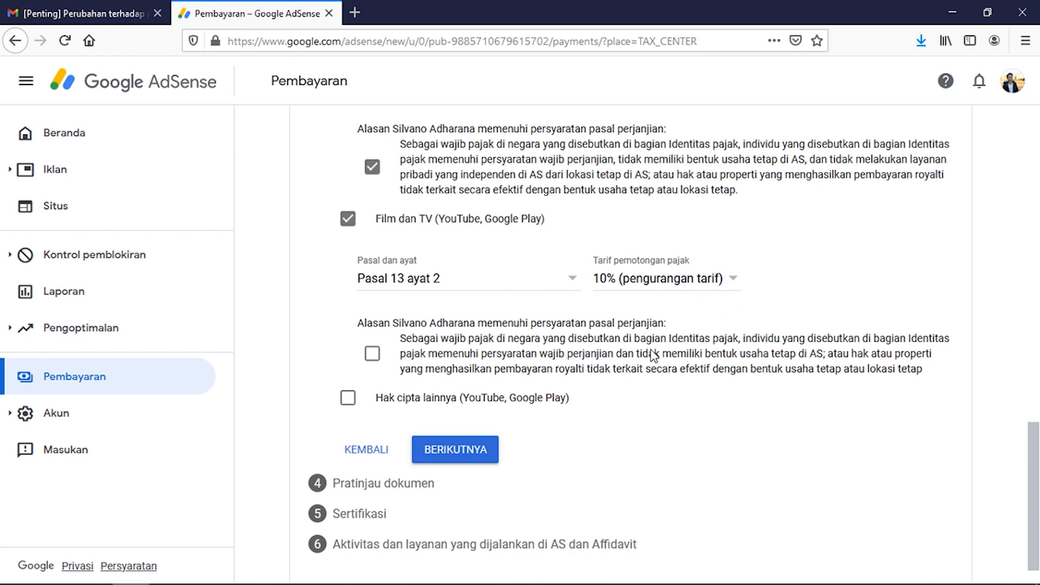
pyautogui.click(544, 367)
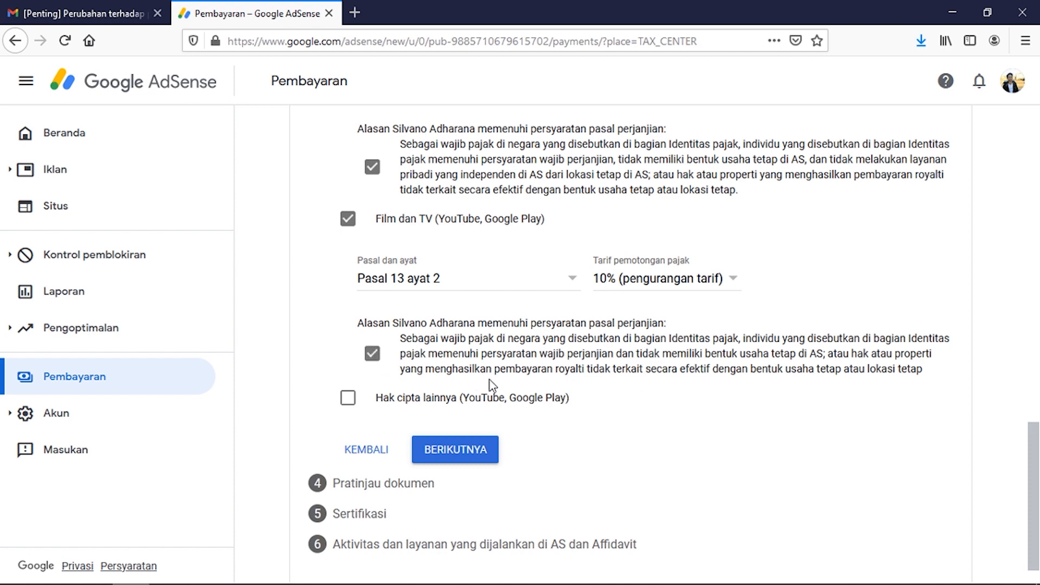
# Step: Claim Hak cipta lainnya under Pasal 13 ayat 2 at 10%, confirm eligibility, and continue to preview
pyautogui.click(362, 410)
pyautogui.scroll(-3, 727, 404)
pyautogui.click(494, 322)
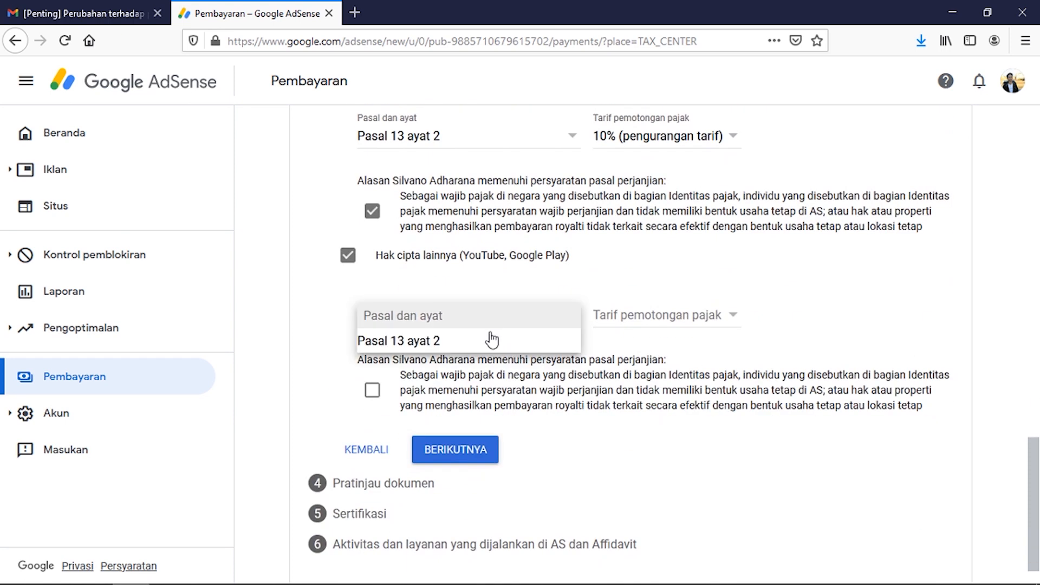
pyautogui.click(485, 346)
pyautogui.click(685, 323)
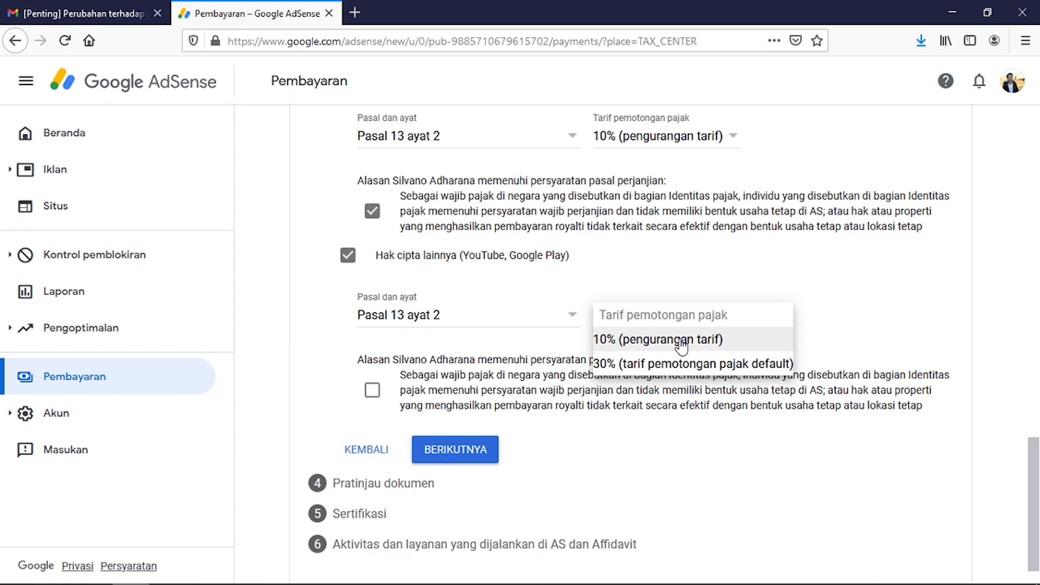
pyautogui.click(682, 346)
pyautogui.click(372, 390)
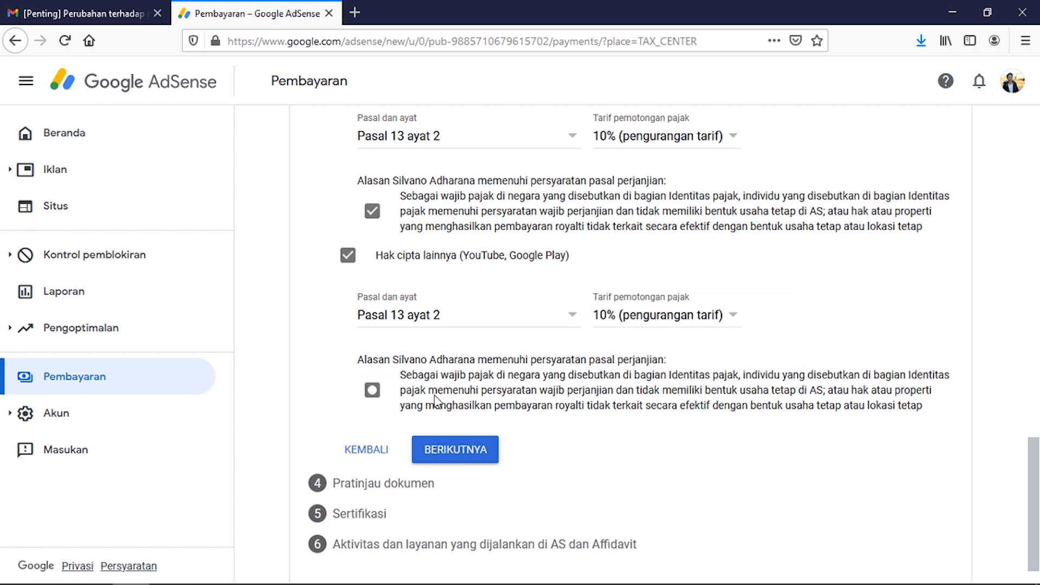
pyautogui.click(474, 453)
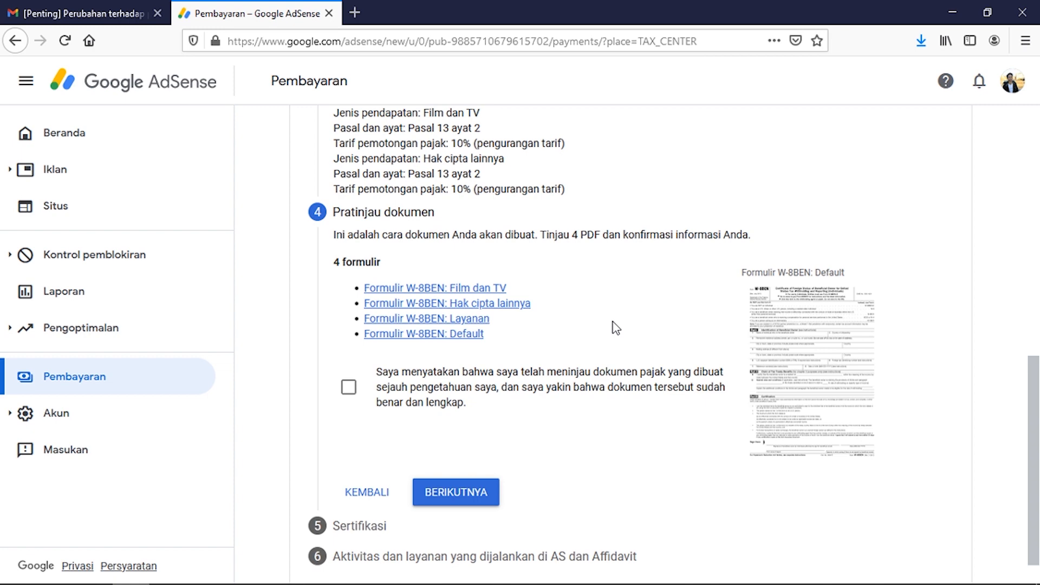
# Step: Confirm the four W-8BEN document previews were reviewed and continue to the Sertifikasi step
pyautogui.scroll(3, 619, 336)
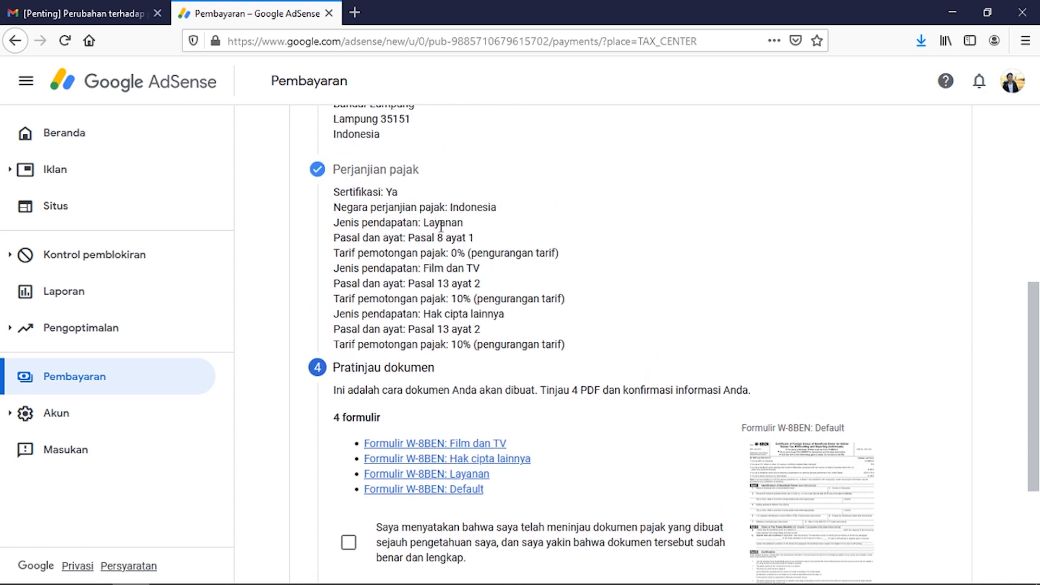
pyautogui.scroll(-3, 550, 304)
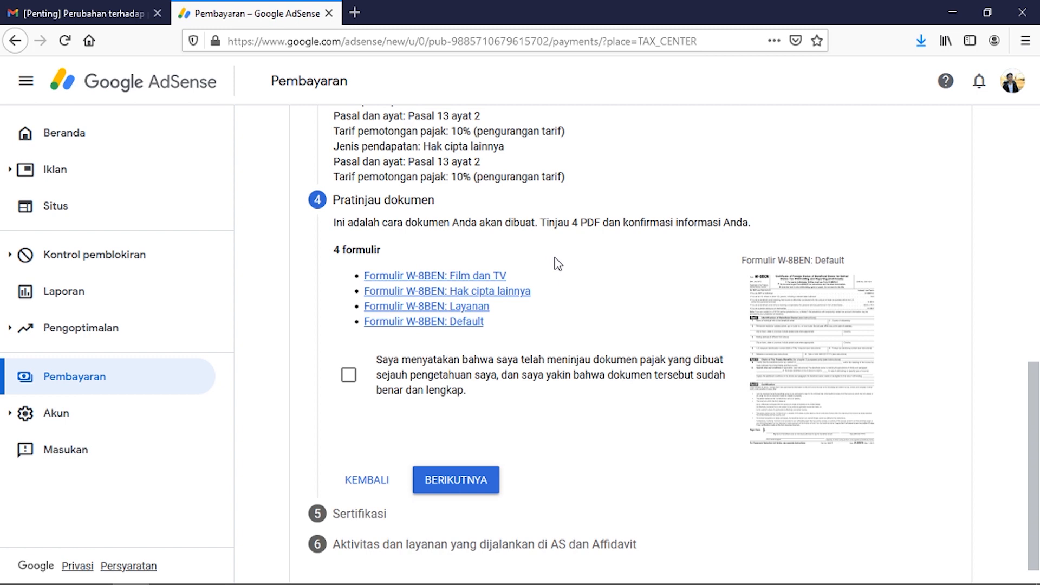
pyautogui.click(349, 379)
pyautogui.click(471, 481)
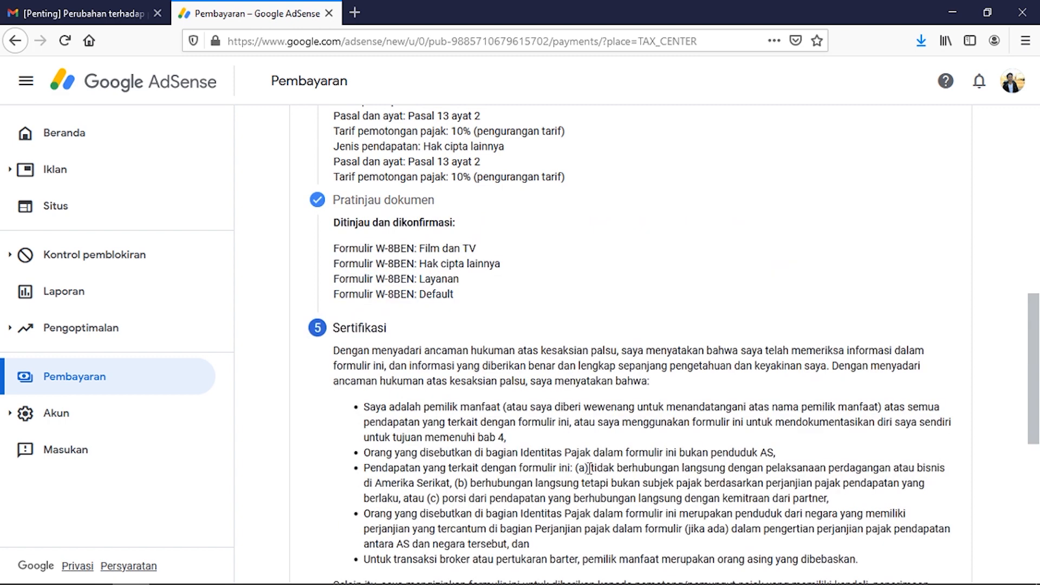
# Step: Enter your full legal name in Nama lengkap resmi, answer Ya as the named signer, and continue
pyautogui.scroll(-4, 590, 468)
pyautogui.scroll(1, 542, 433)
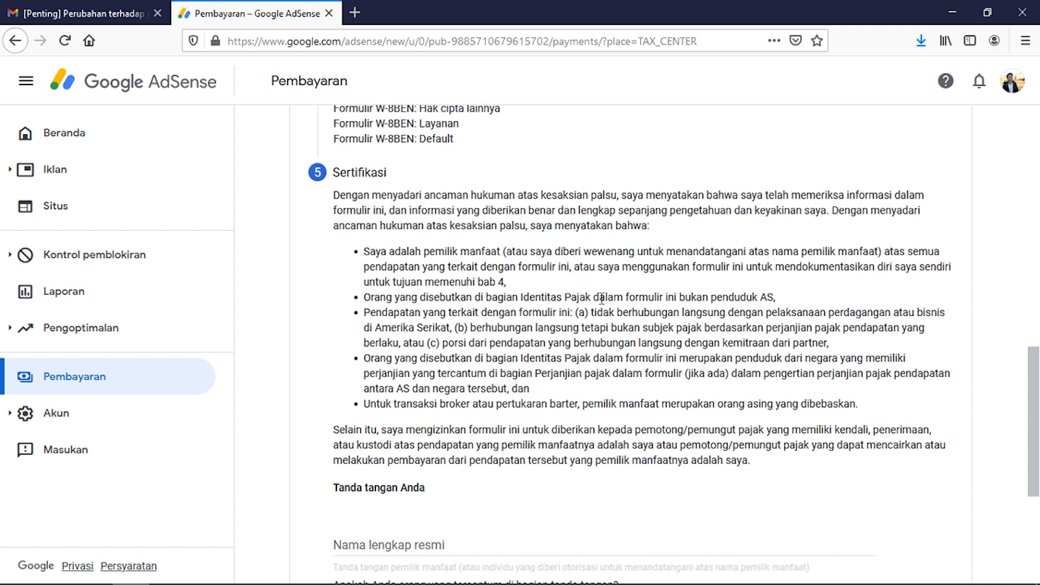
pyautogui.scroll(-1, 602, 299)
pyautogui.scroll(-1, 604, 302)
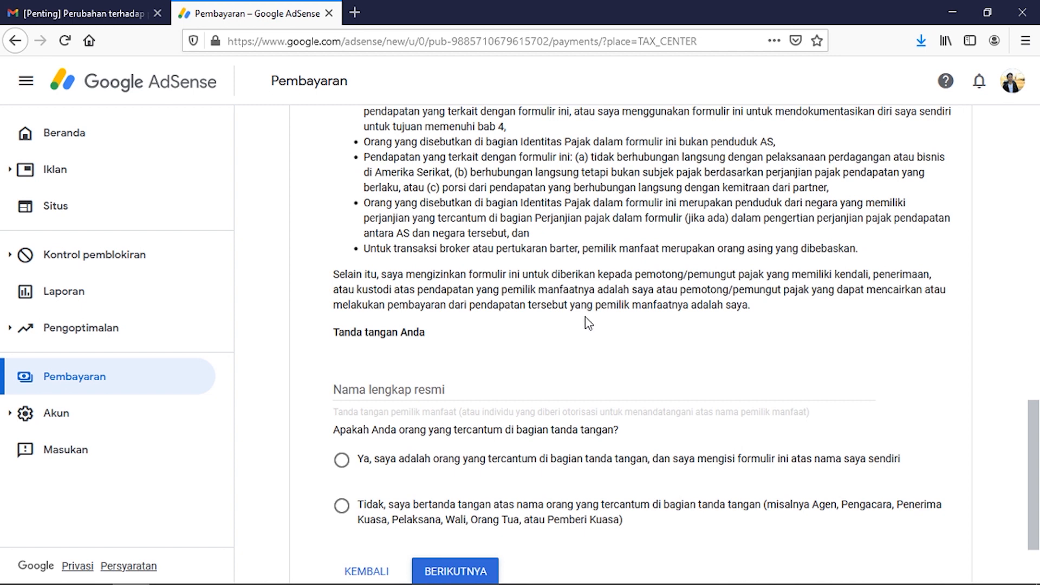
pyautogui.scroll(-1, 588, 324)
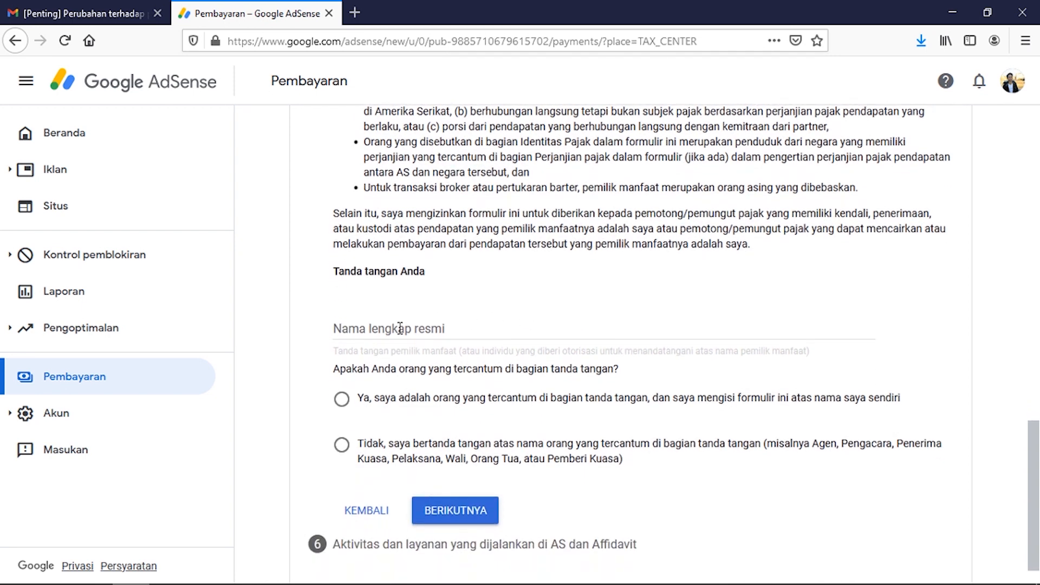
pyautogui.click(399, 327)
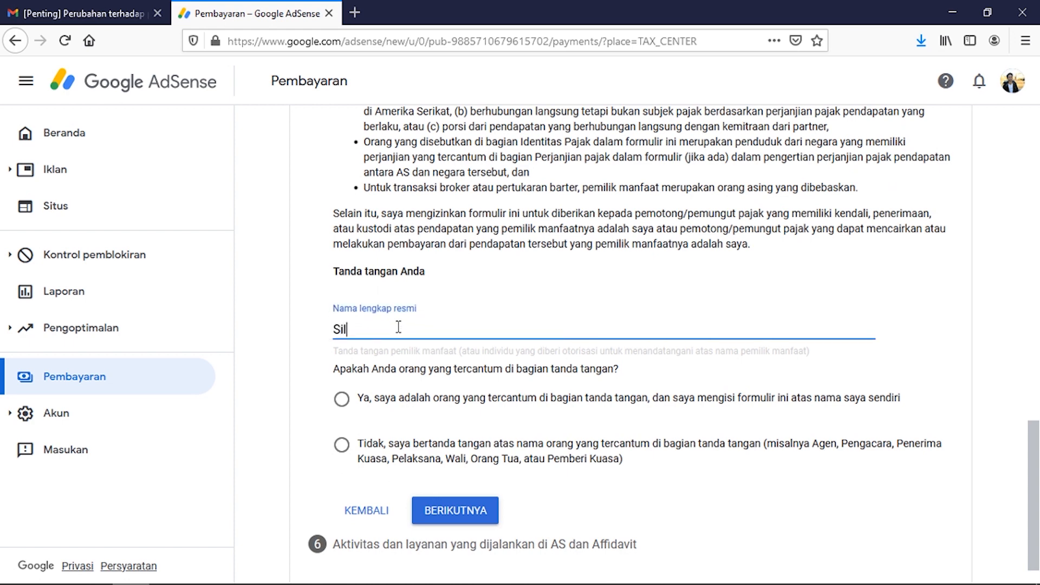
pyautogui.click(343, 402)
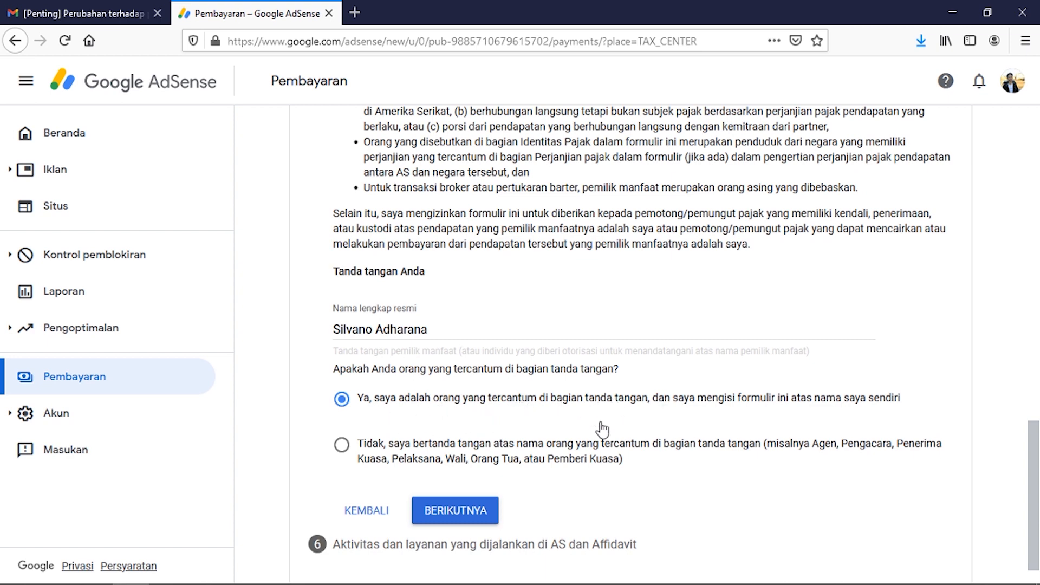
pyautogui.click(467, 514)
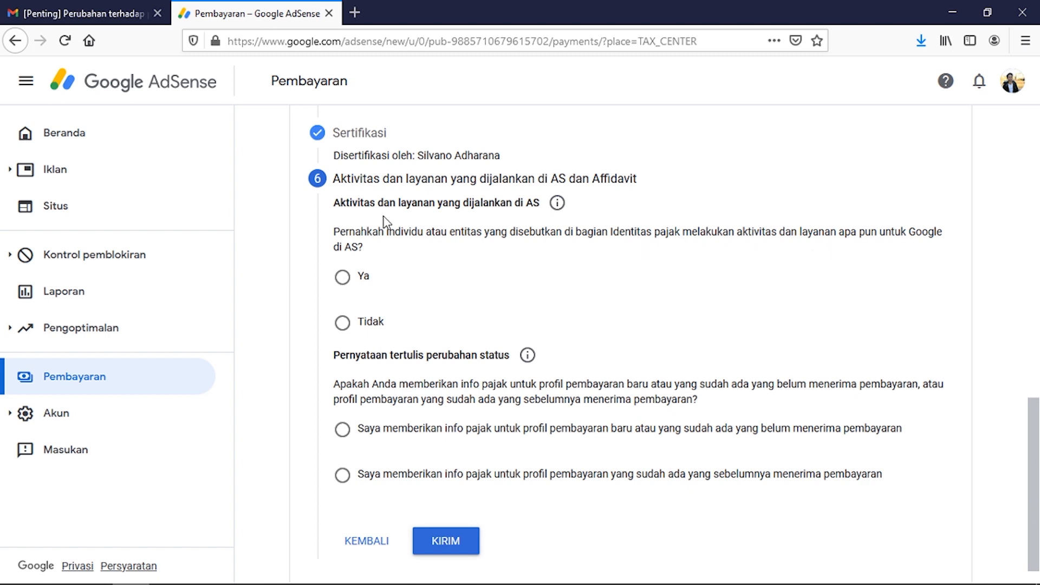
# Step: Answer Tidak to US activities, affirm services outside the US, mark an unpaid new profile, and submit
pyautogui.click(342, 324)
pyautogui.scroll(-1, 582, 334)
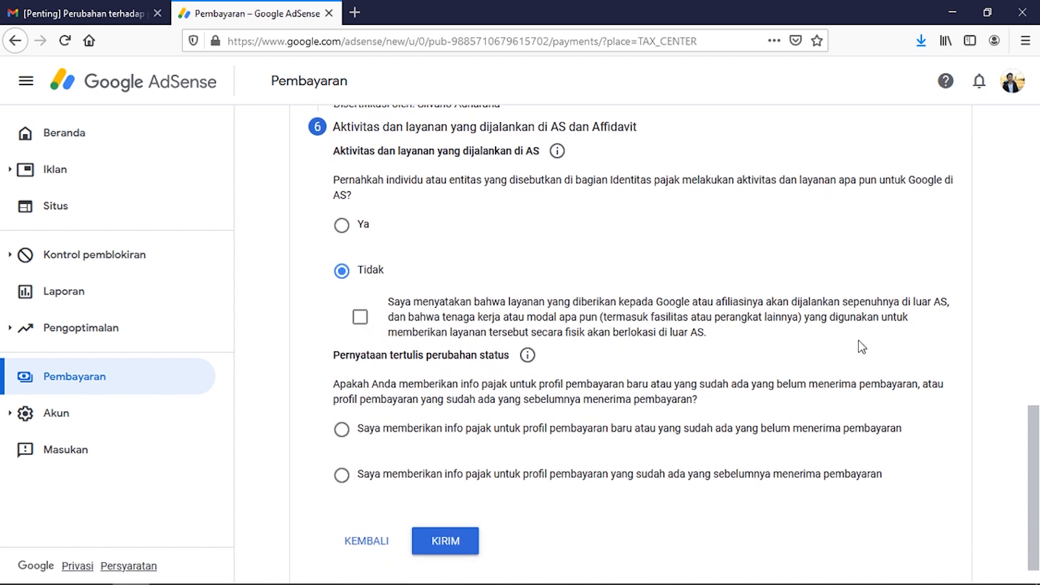
pyautogui.moveTo(792, 305); pyautogui.dragTo(945, 313)
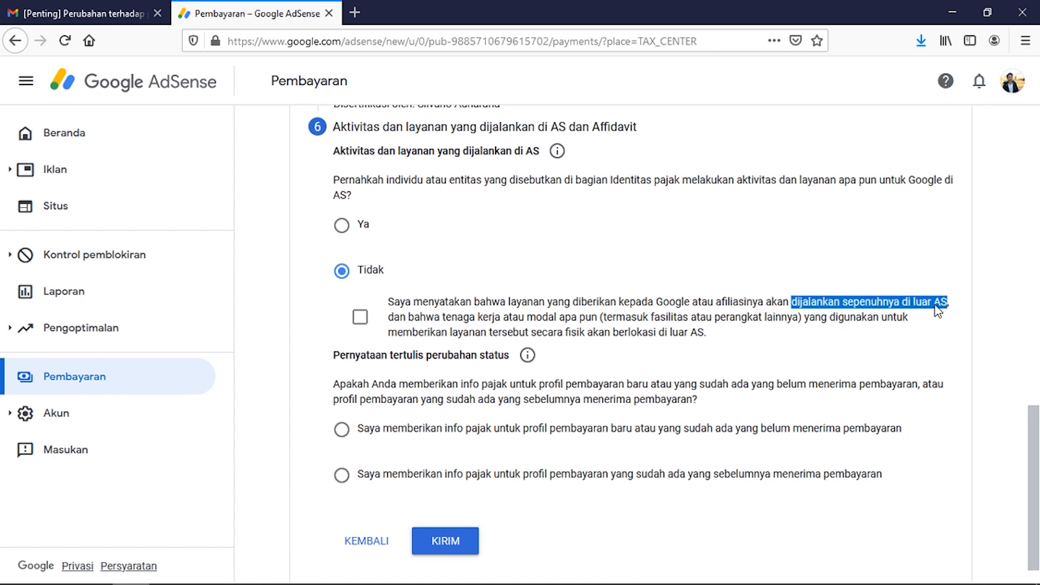
pyautogui.click(360, 318)
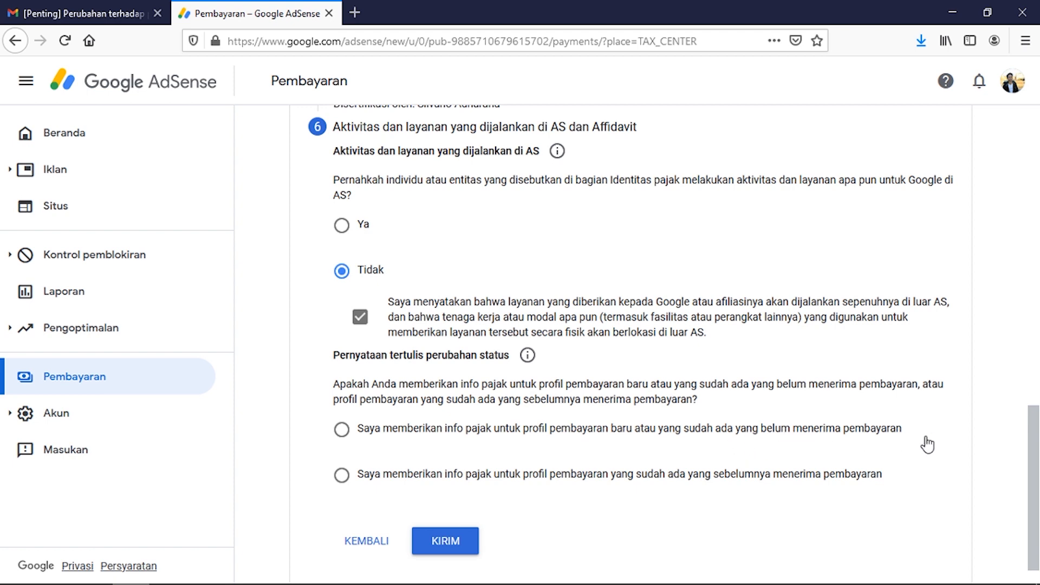
pyautogui.click(342, 429)
pyautogui.click(447, 541)
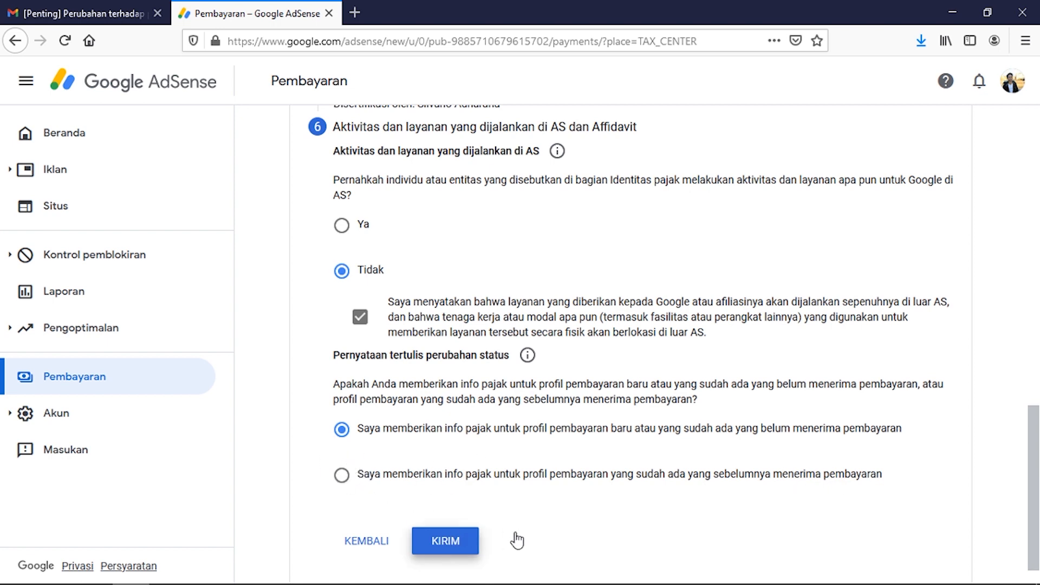